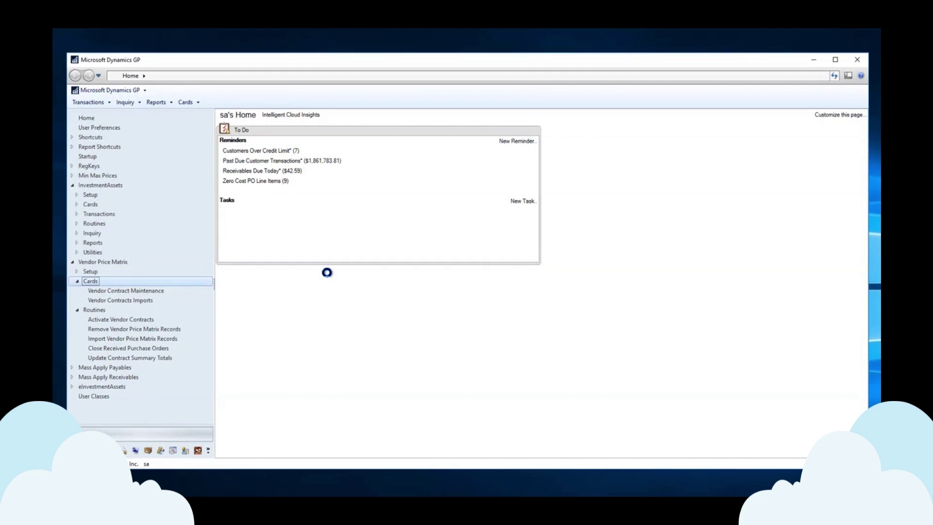
Step: Open the purchasing vendor card and load the record for vendor ADVANCED0001
left_click(190, 102)
mouse_move(212, 148)
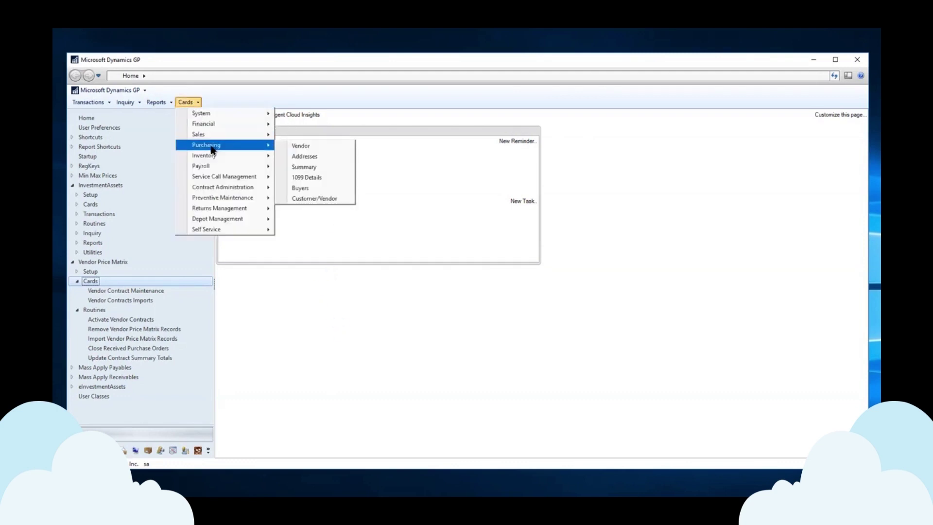
left_click(316, 146)
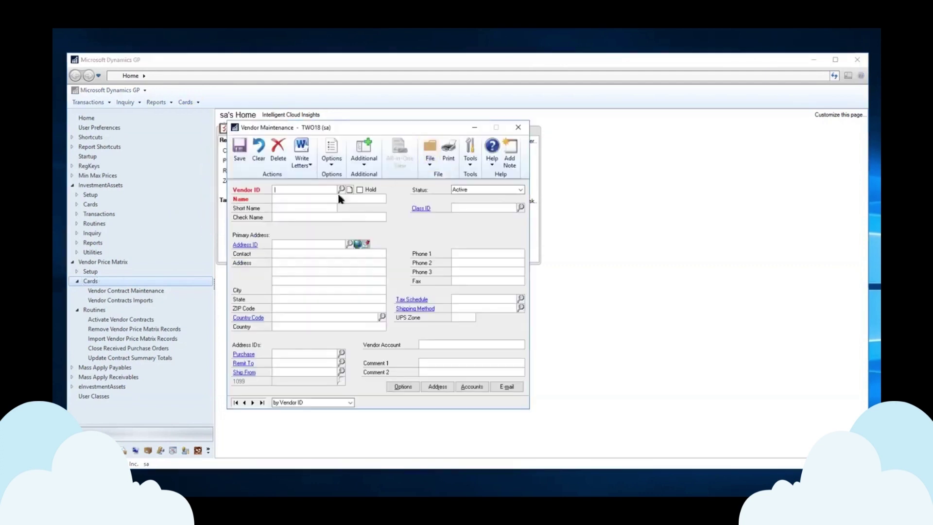
left_click(342, 189)
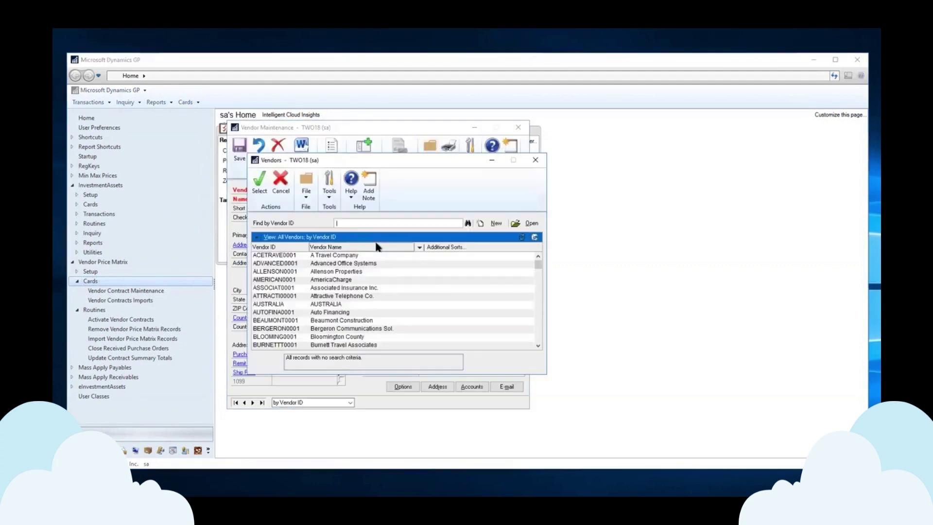
double_click(294, 262)
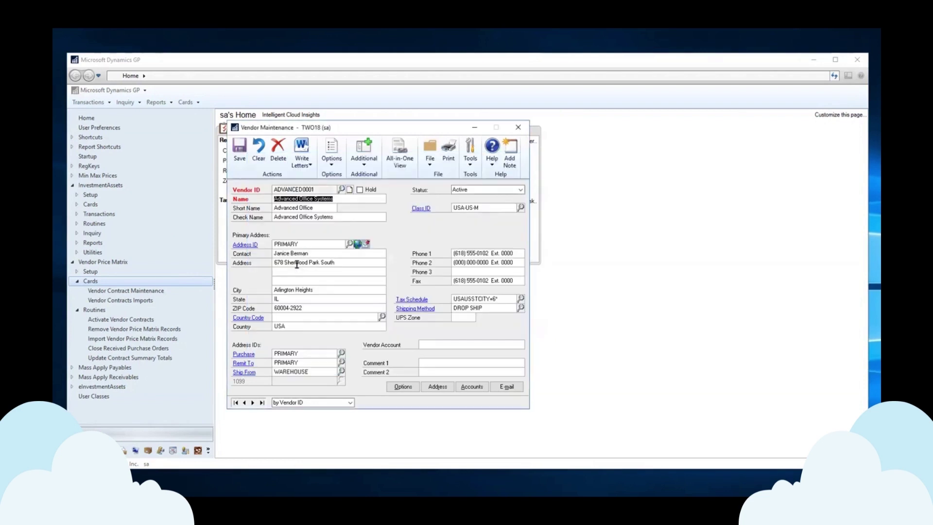
Step: Open the Vendor Price Matrix for the vendor and review the discount and specific unit cost of item 128 SDRAM
left_click(363, 167)
left_click(408, 180)
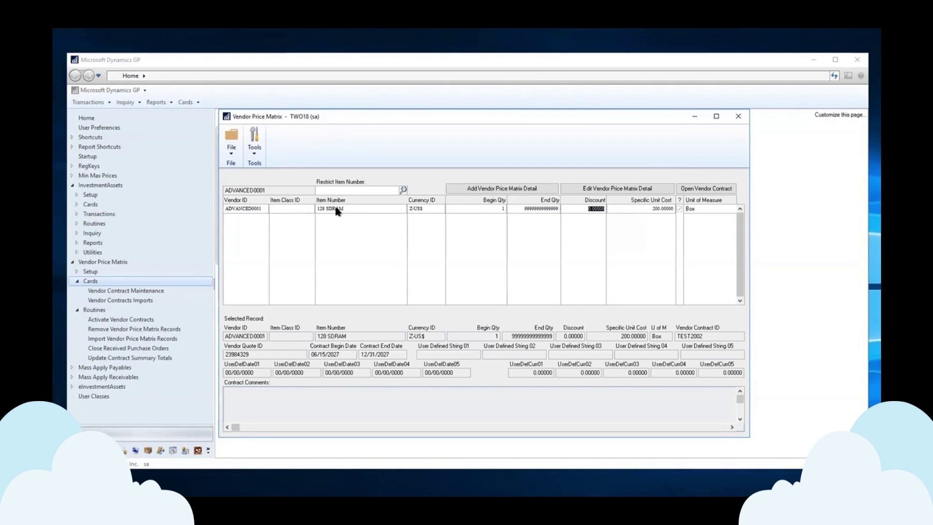
left_click(608, 191)
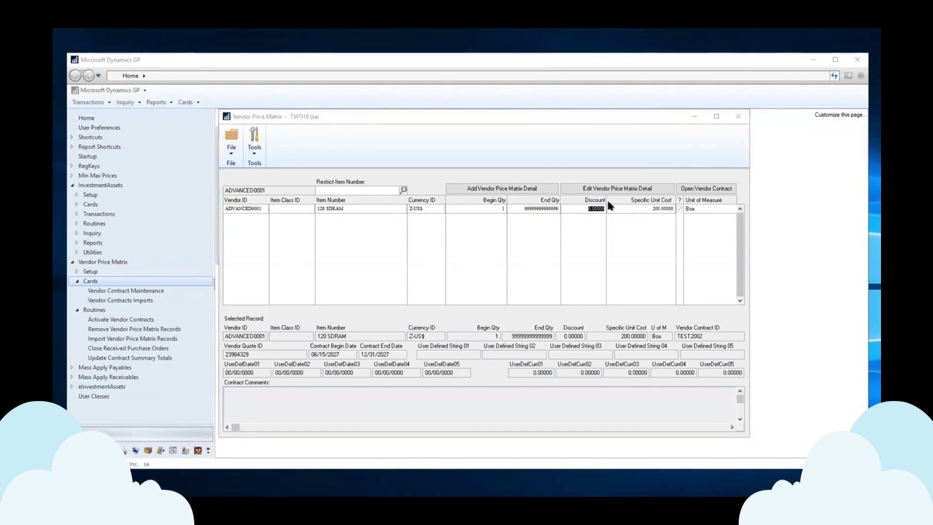
left_click(643, 209)
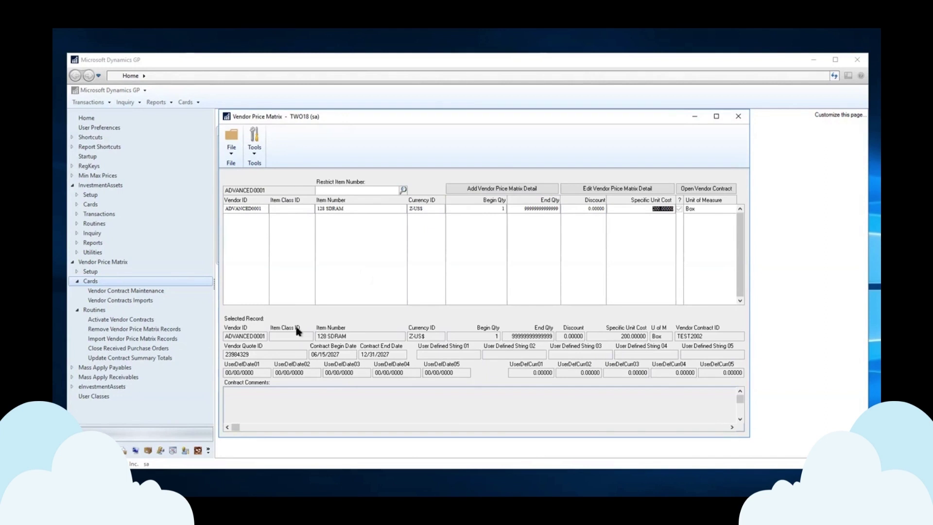
Step: Open the Import Vendor Price Matrix Records routine, review its file path and import options, and close it
left_click(157, 340)
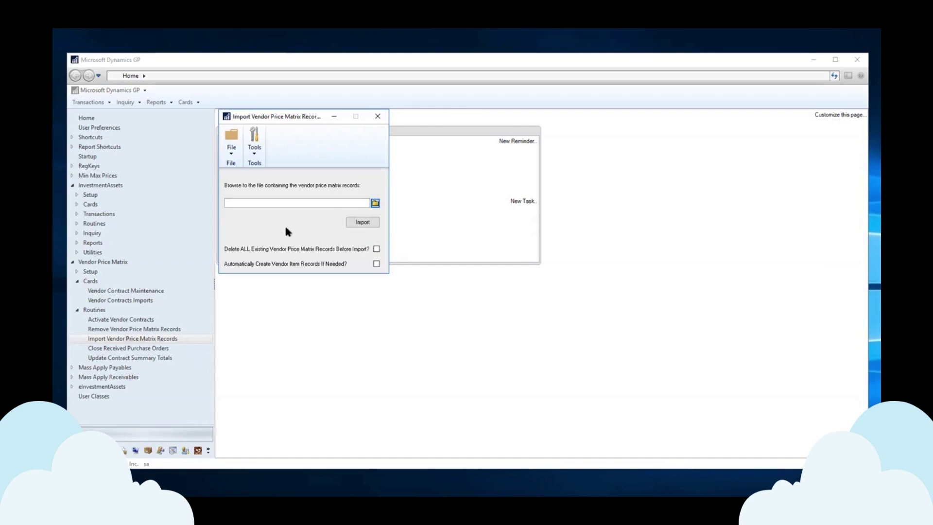
left_click(284, 202)
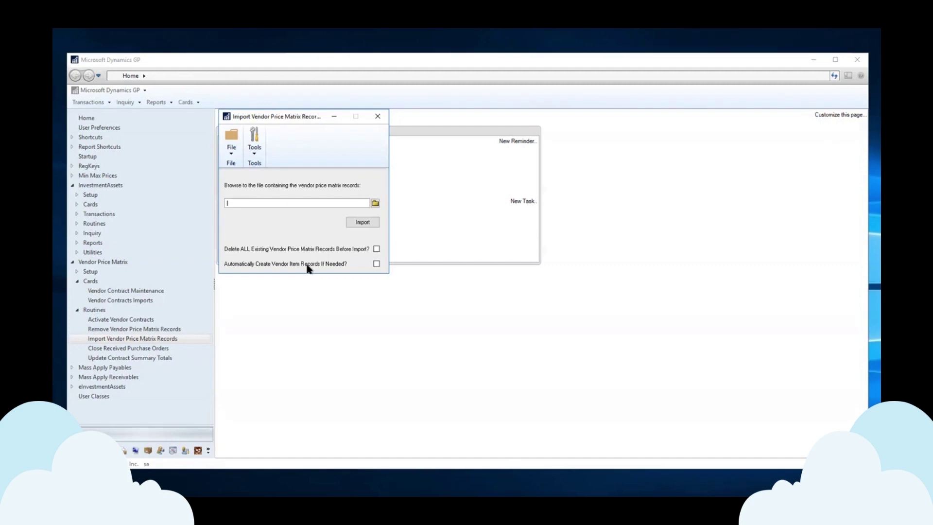
left_click(377, 116)
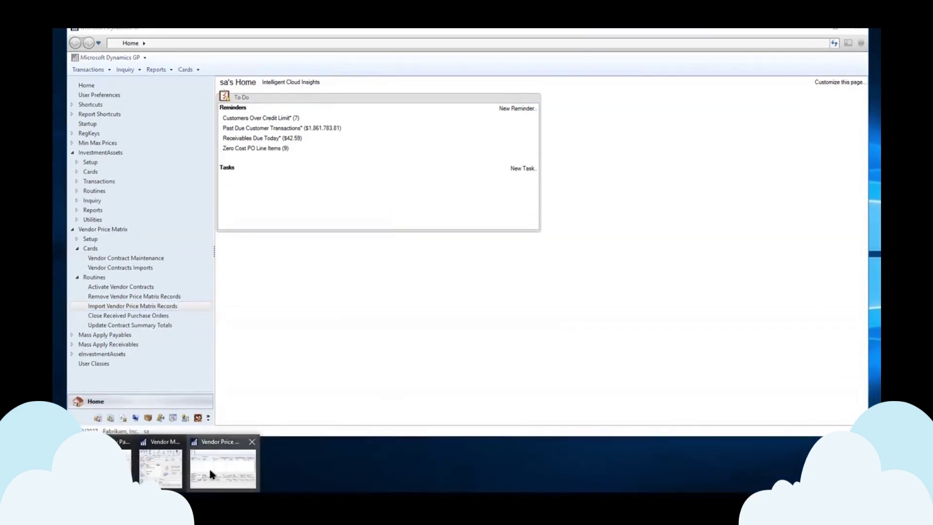
Step: Return to the Vendor Price Matrix and inspect the specific unit cost settings in the 128 SDRAM record's maintenance detail
left_click(209, 467)
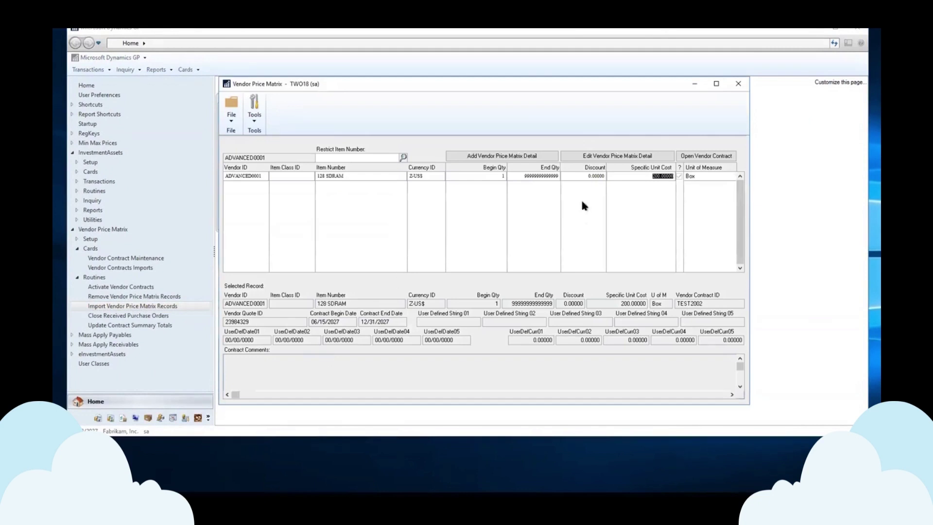
left_click(657, 156)
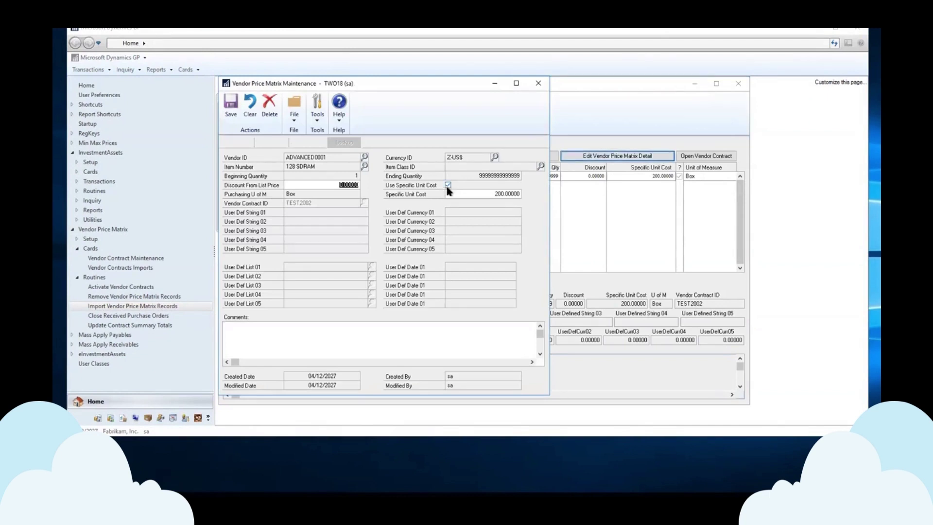
left_click(507, 196)
left_click(539, 85)
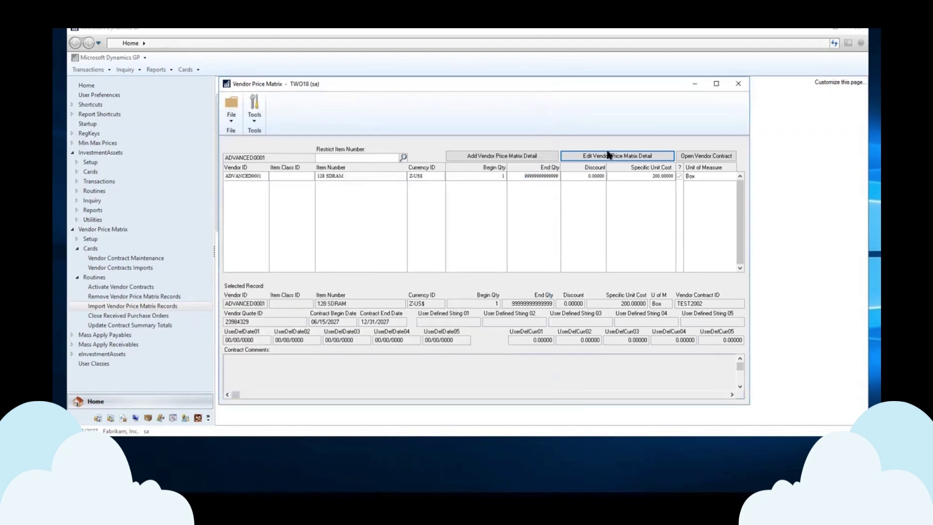
left_click(660, 177)
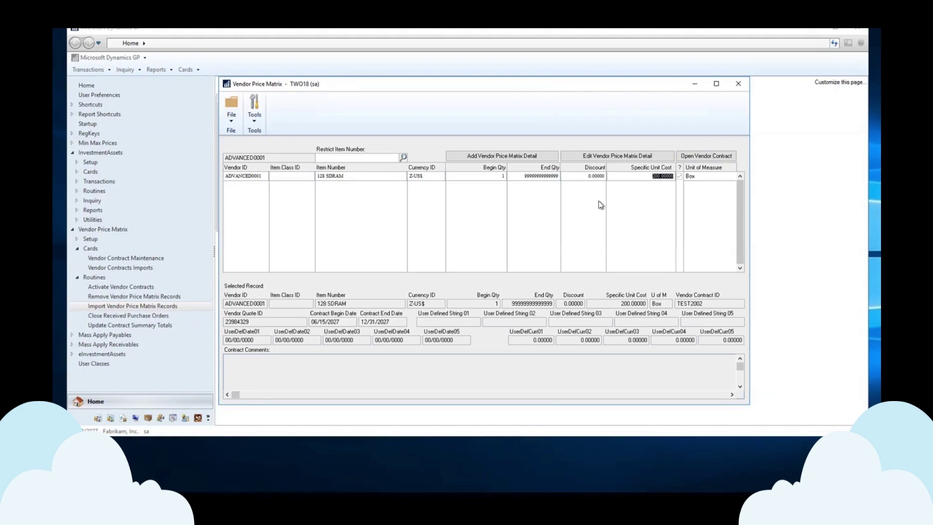
Step: Open Vendor Contract Maintenance, browse the existing contracts in the contract lookup, and close without selecting one
left_click(132, 262)
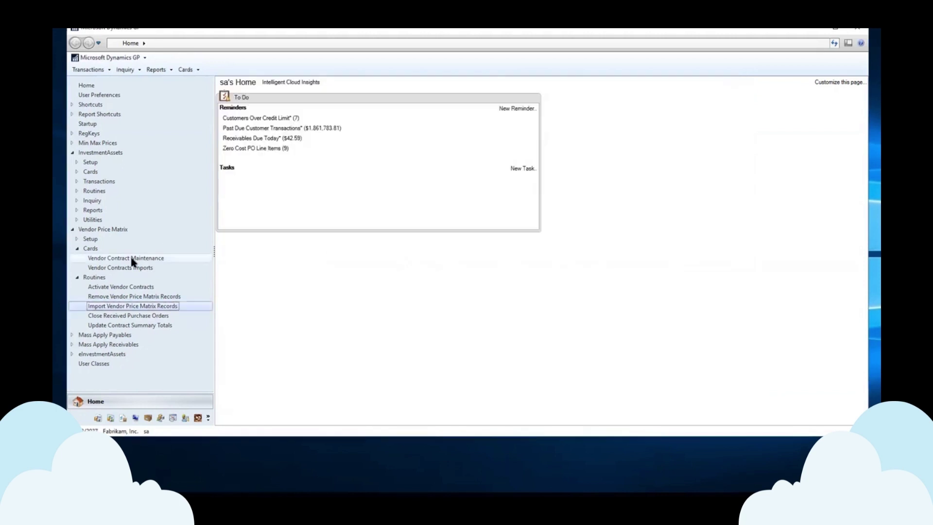
left_click(132, 262)
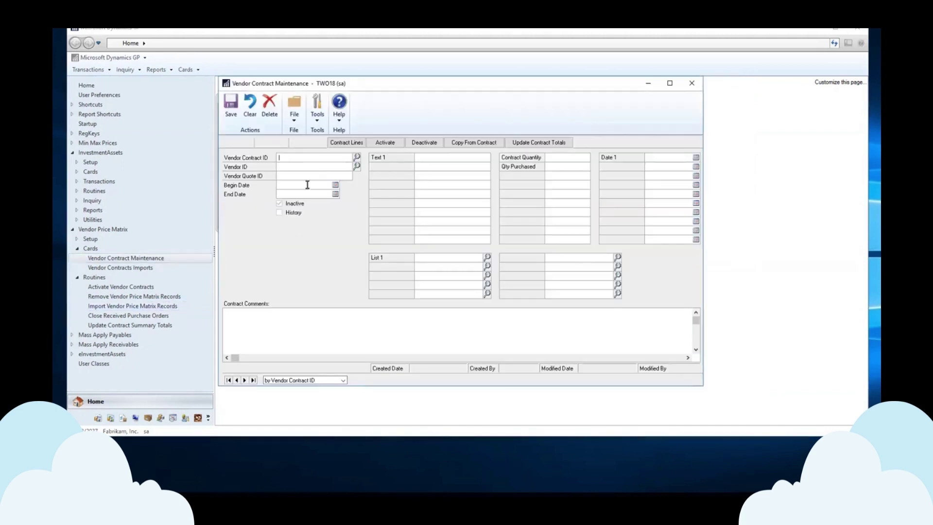
left_click(358, 157)
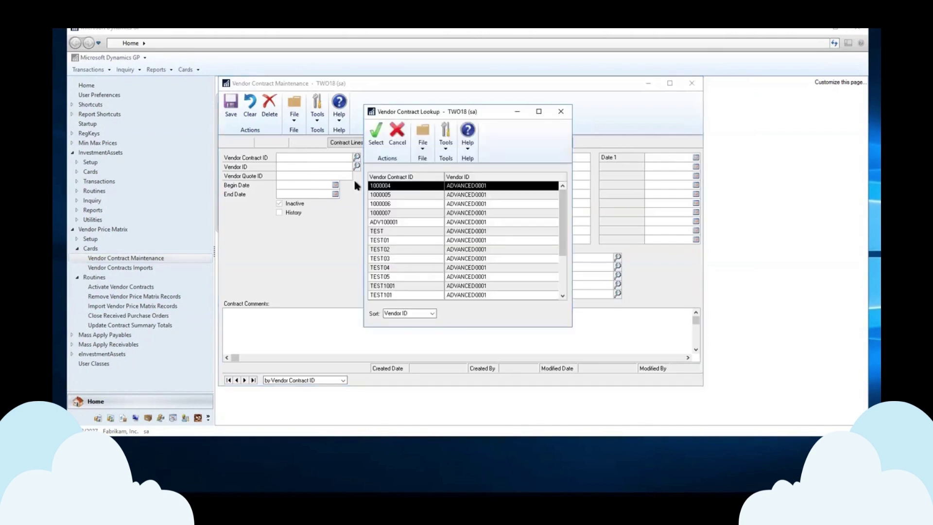
left_click(564, 291)
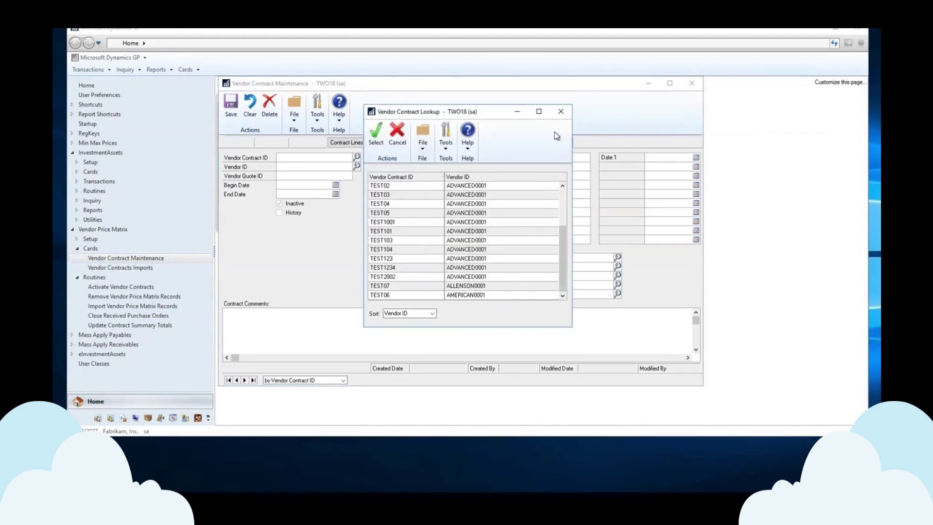
left_click(561, 112)
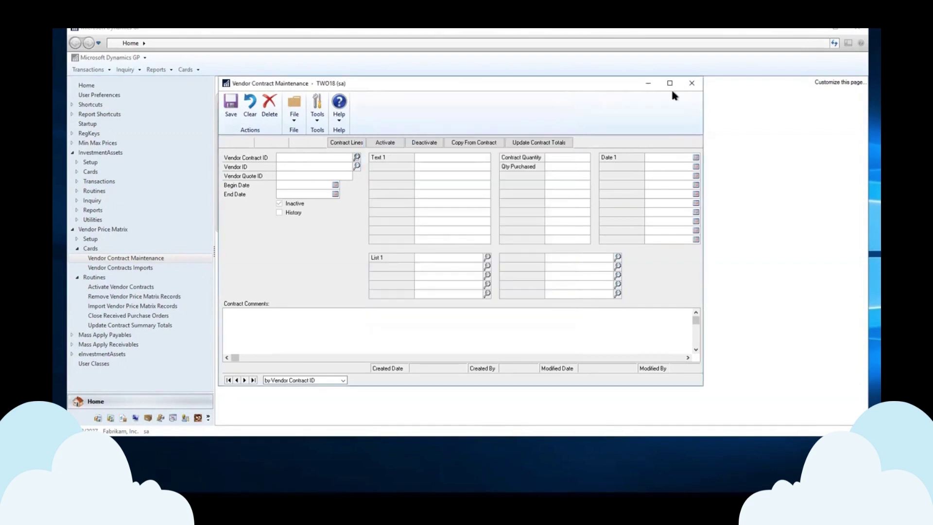
left_click(691, 83)
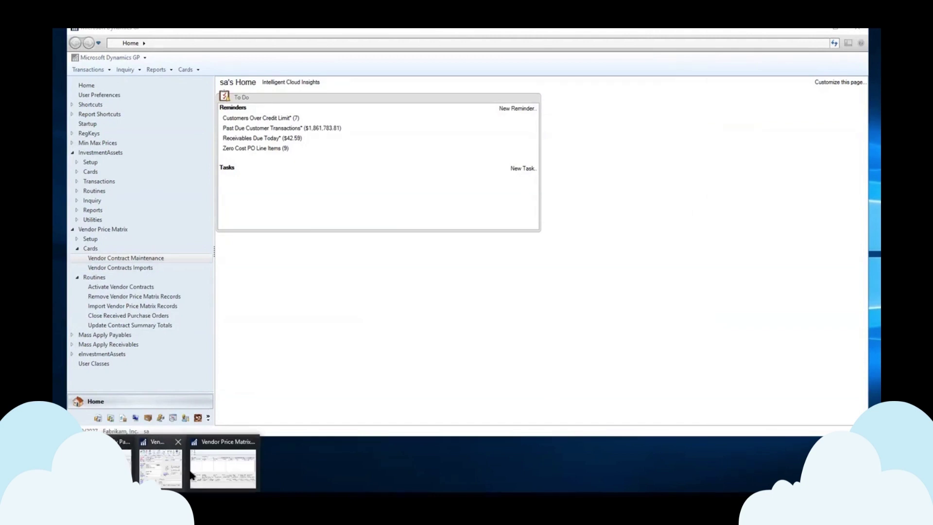
Step: View the vendor contract linked to the 128 SDRAM price matrix record, and close both the contract and the matrix
left_click(221, 468)
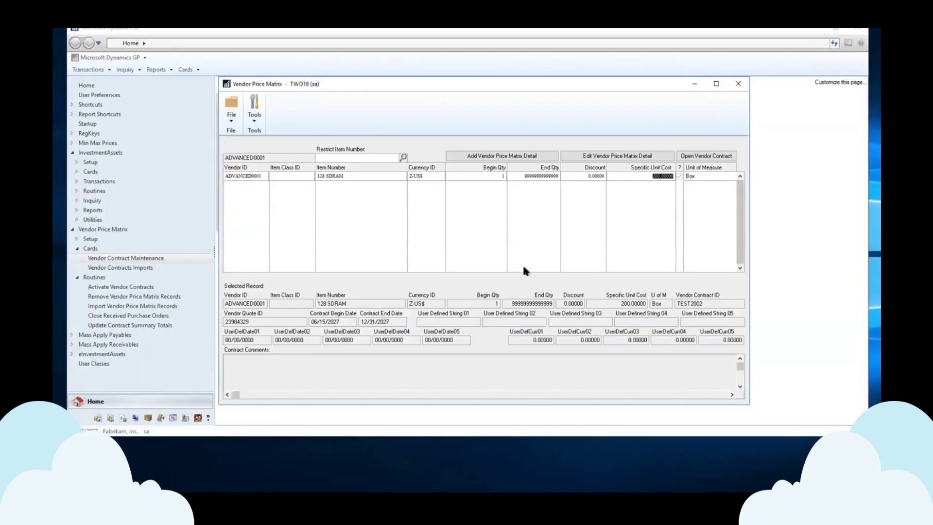
left_click(708, 156)
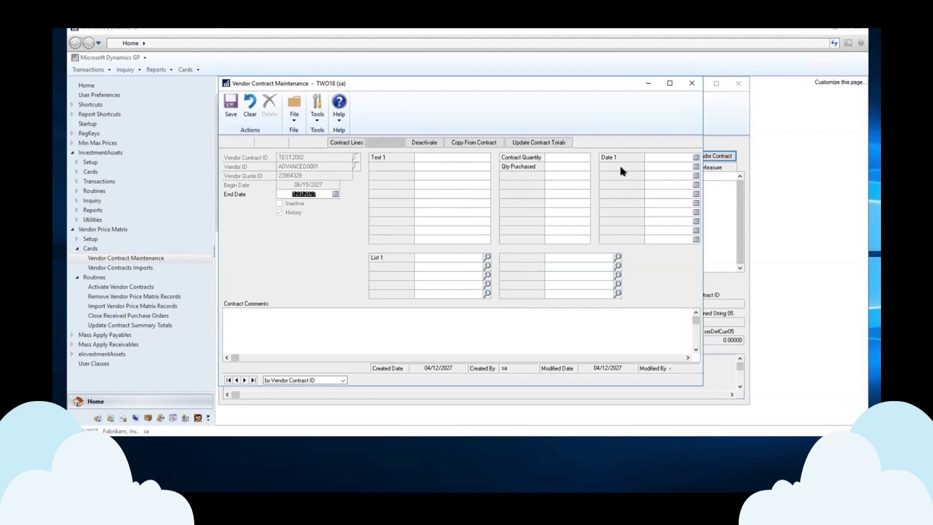
left_click(693, 84)
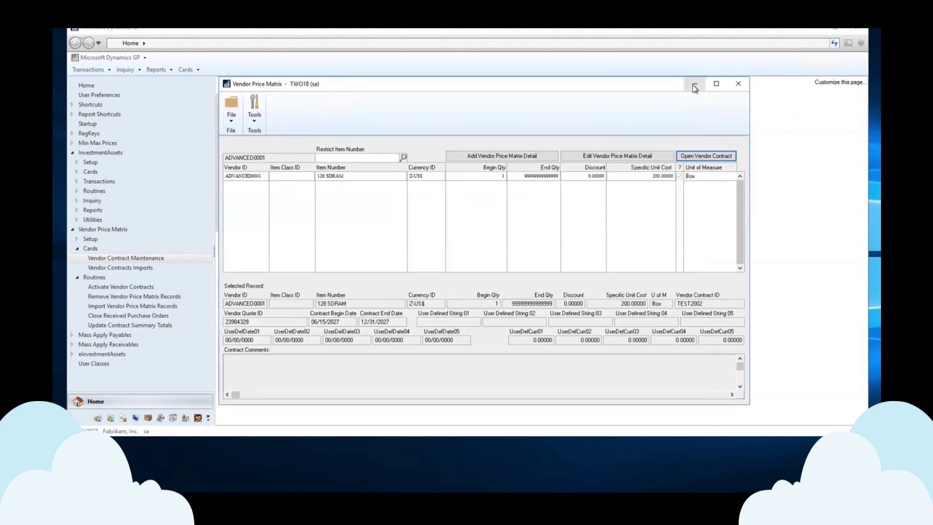
left_click(739, 86)
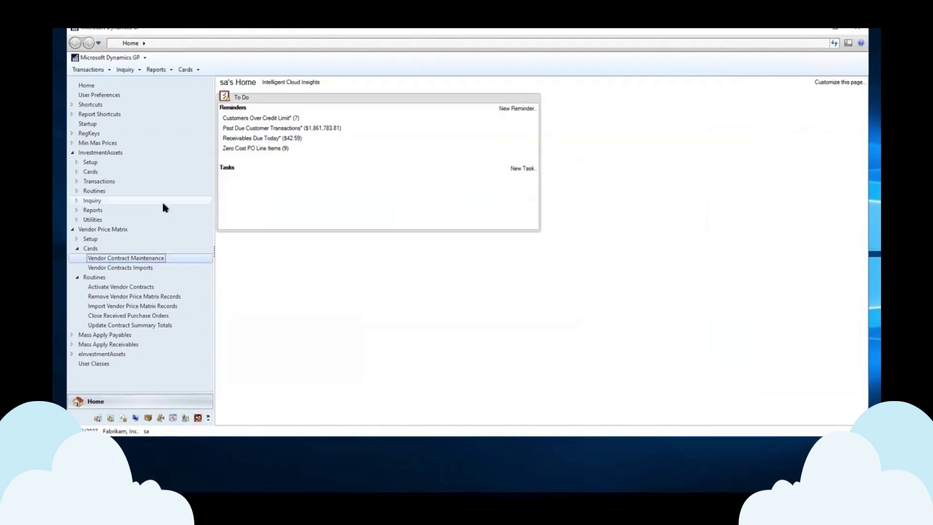
Step: Load contract 1000004 in Vendor Contract Maintenance to review its header, and clear the form
left_click(122, 259)
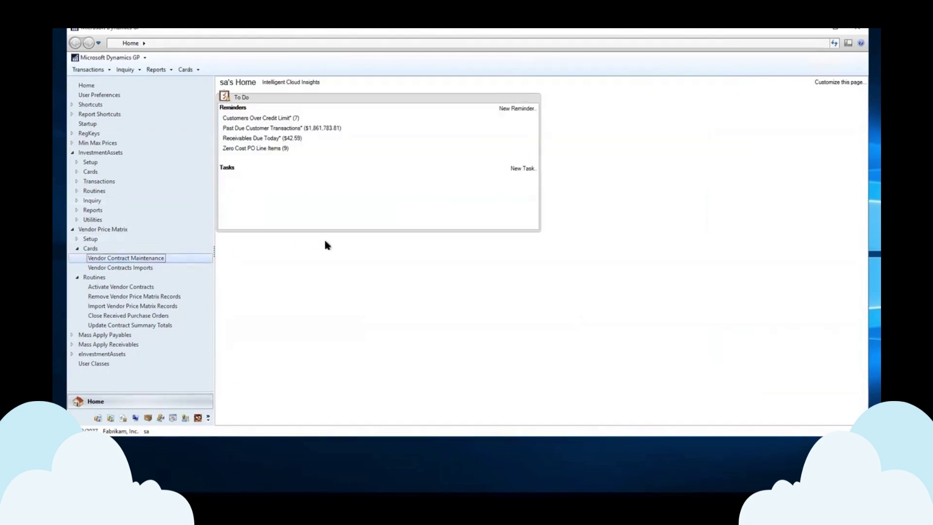
left_click(358, 159)
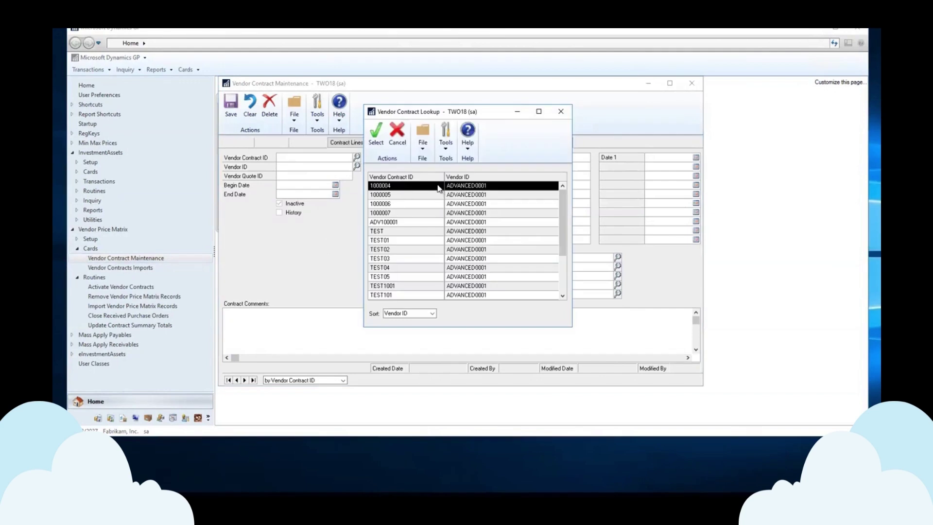
double_click(440, 186)
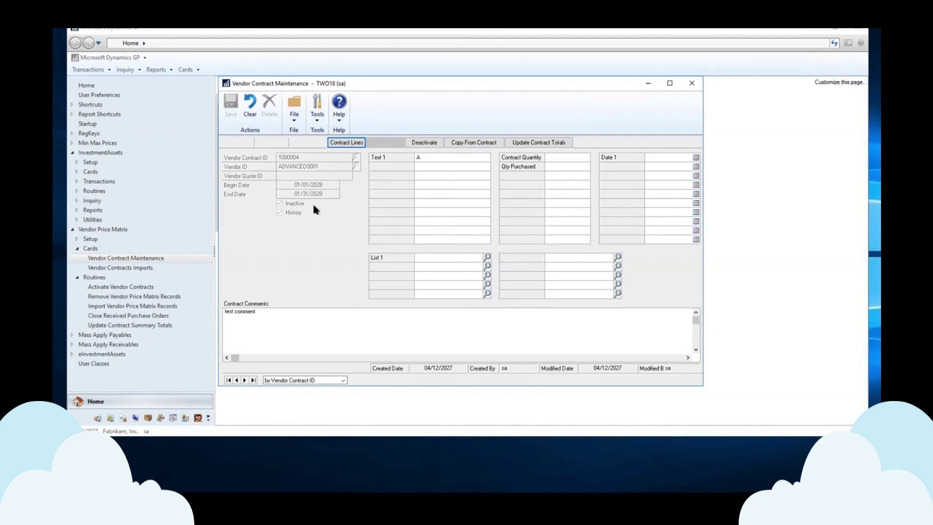
left_click(250, 105)
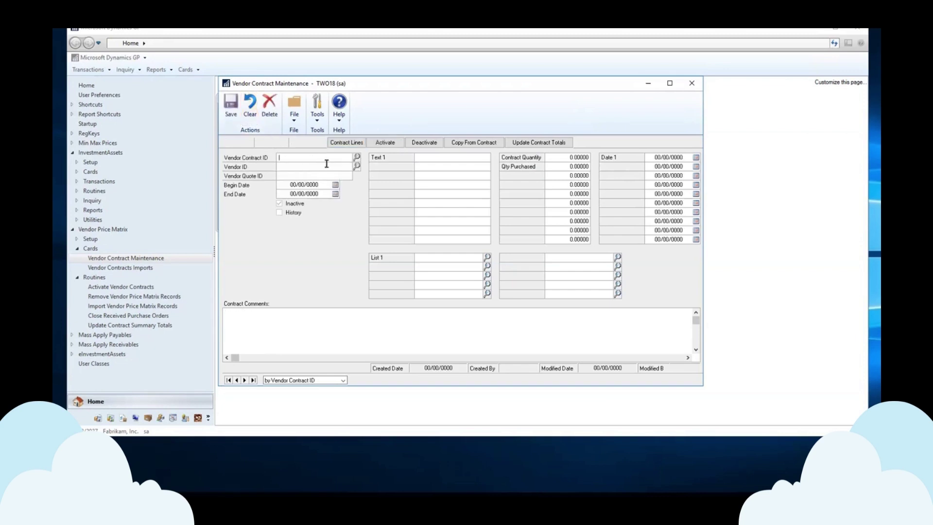
Step: Create vendor contract TEST999 for vendor ADVANCED0001 with vendor quote ID 654645654
type("TEST999")
key("Tab")
left_click(357, 166)
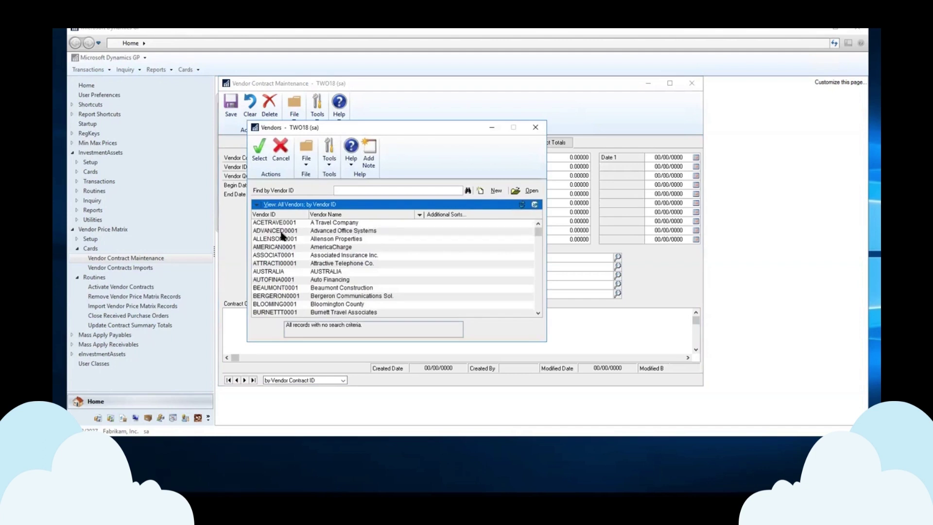
double_click(281, 231)
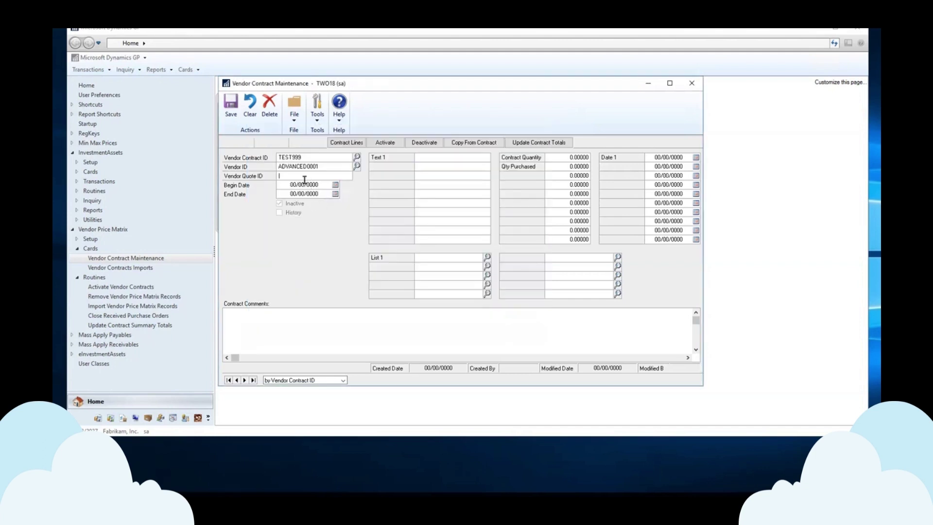
type("654645654")
left_click(329, 186)
Step: Add and save a contract line for TEST999 using a specific unit cost of 100, and return to the contract header
left_click(345, 143)
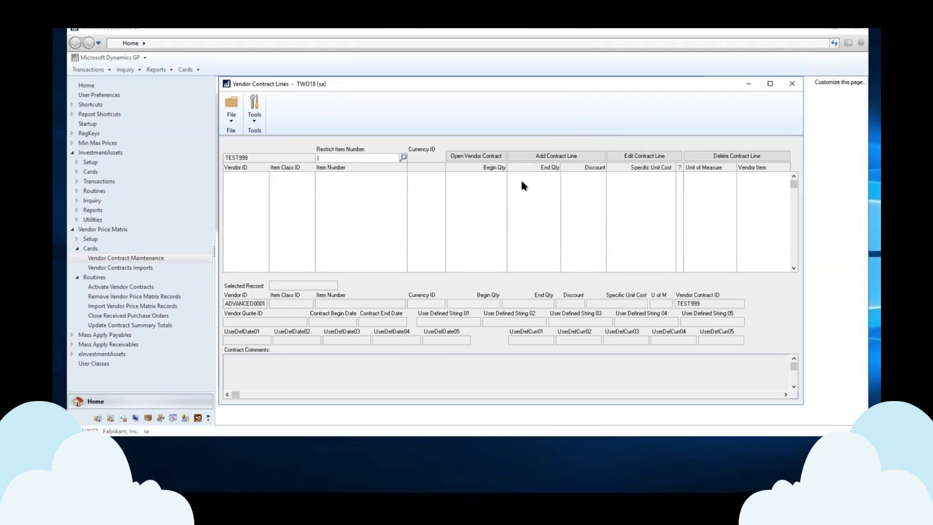
left_click(580, 159)
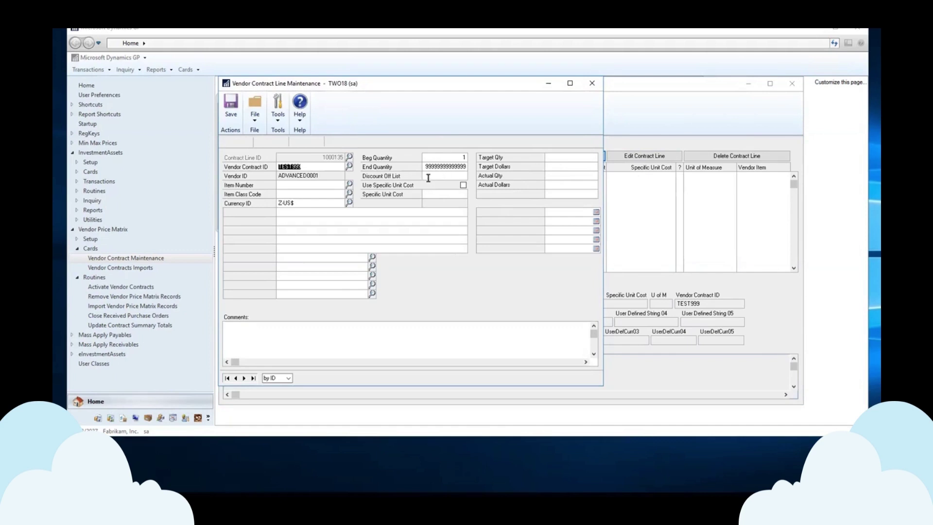
left_click(462, 186)
left_click(444, 196)
type("100")
left_click(311, 202)
left_click(448, 167)
left_click(229, 105)
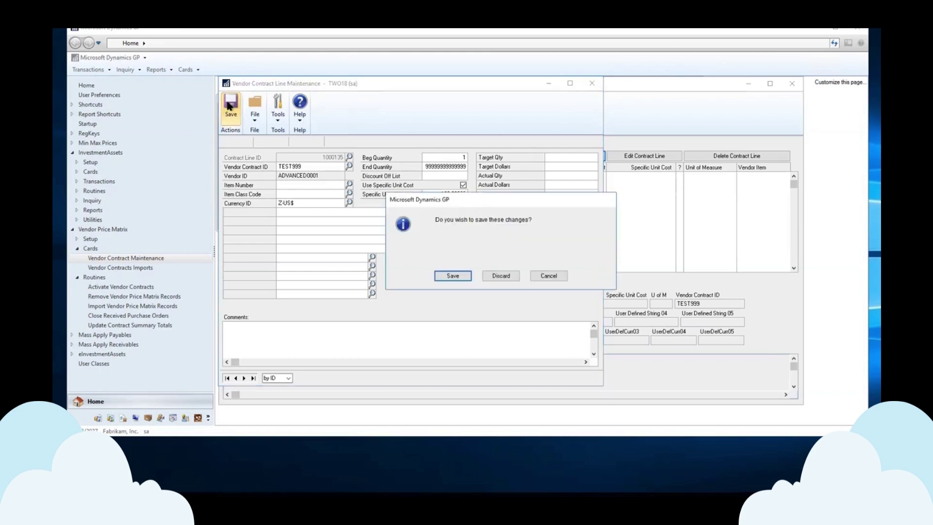
left_click(448, 276)
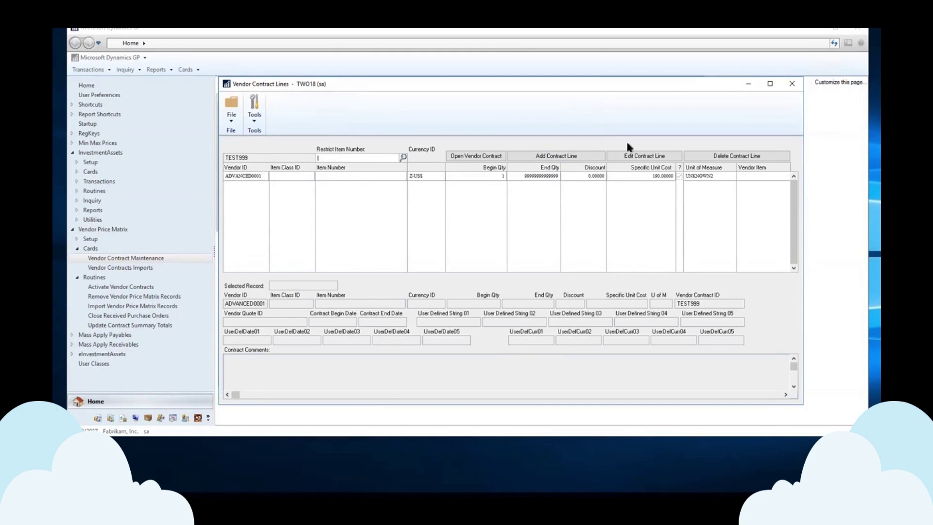
left_click(794, 86)
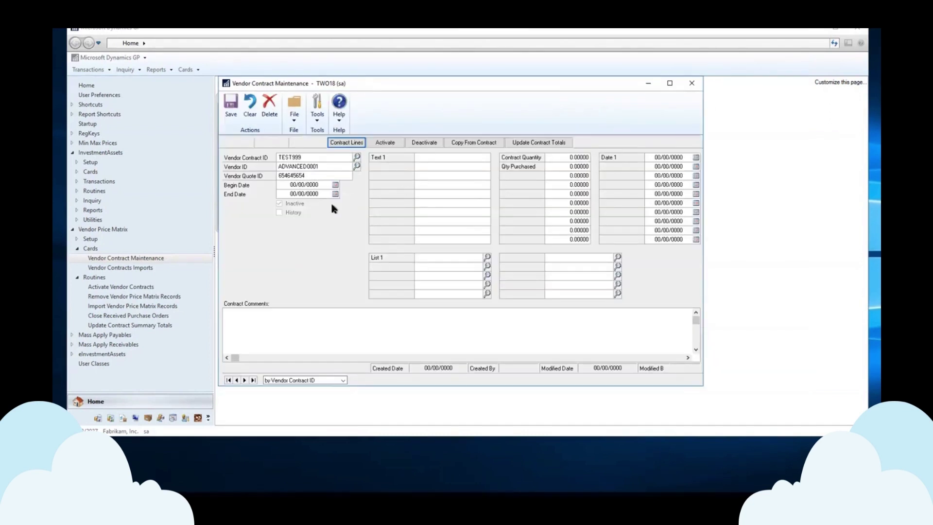
Step: Save contract TEST999, browse the vendor contract lookup without selecting a record, and close Vendor Contract Maintenance
left_click(231, 104)
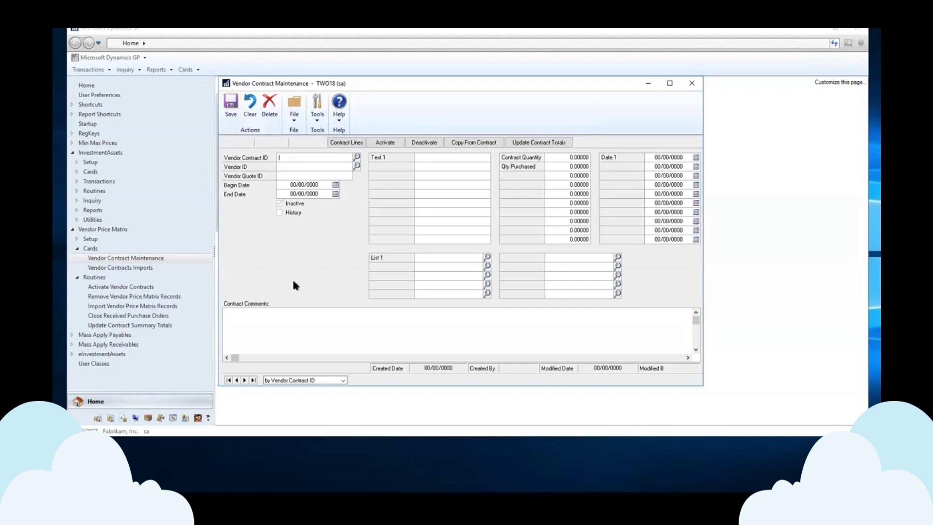
left_click(357, 157)
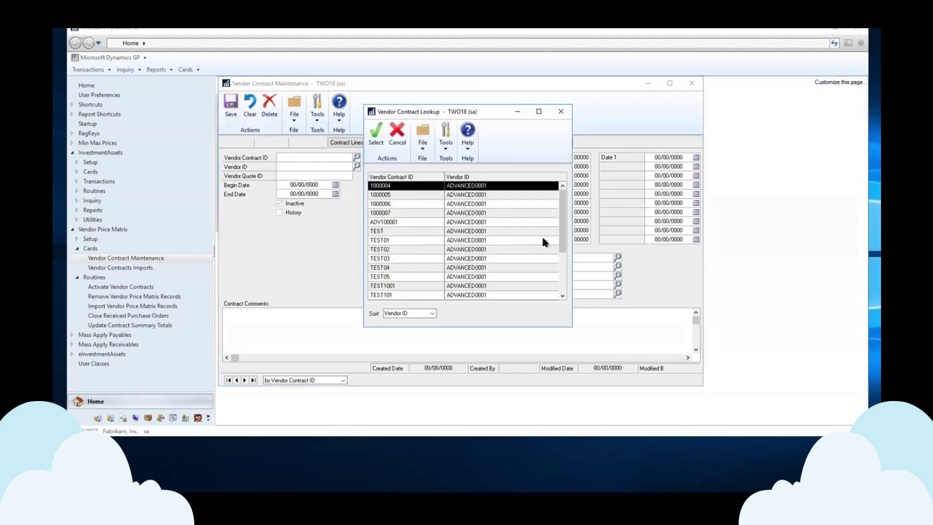
scroll(558, 281, "down", 3)
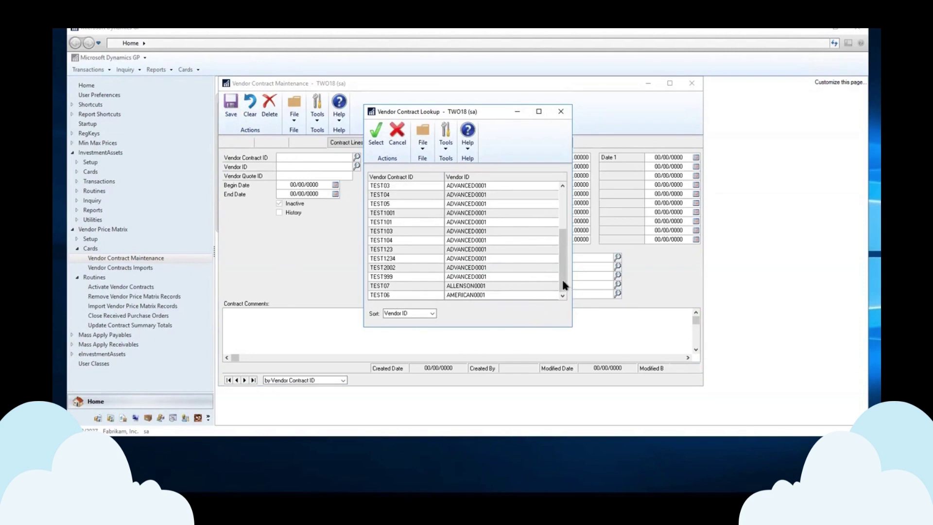
left_click_drag(563, 280, 563, 219)
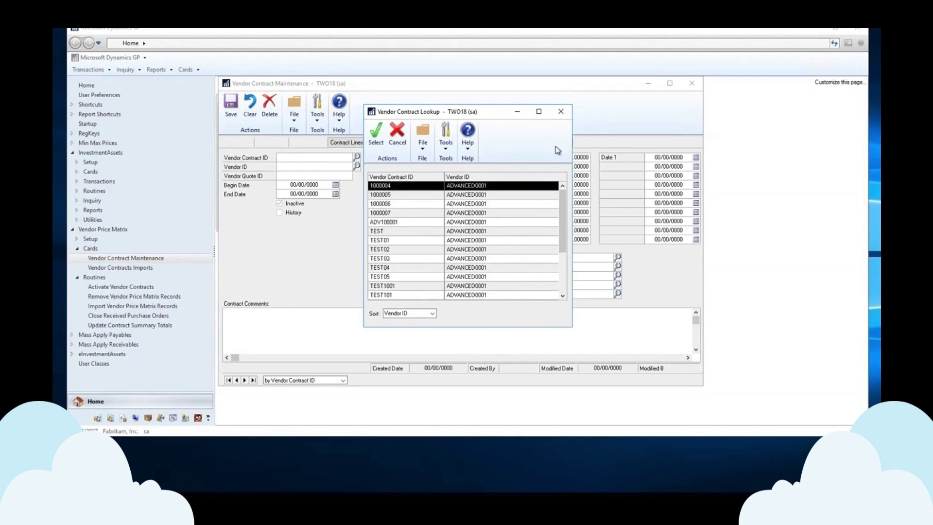
left_click(562, 112)
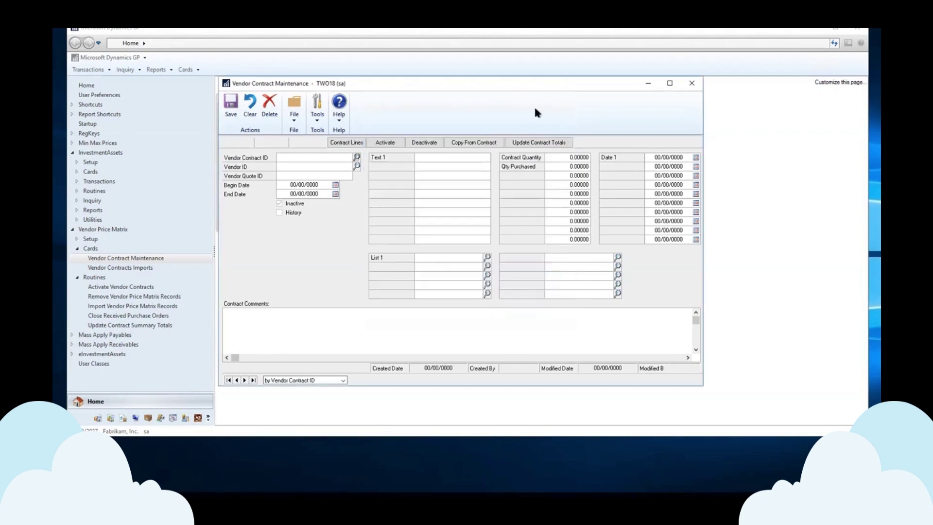
left_click(692, 83)
Step: Load contract TEST999 in Vendor Contract Maintenance, review its contract lines, and close both windows
left_click(133, 258)
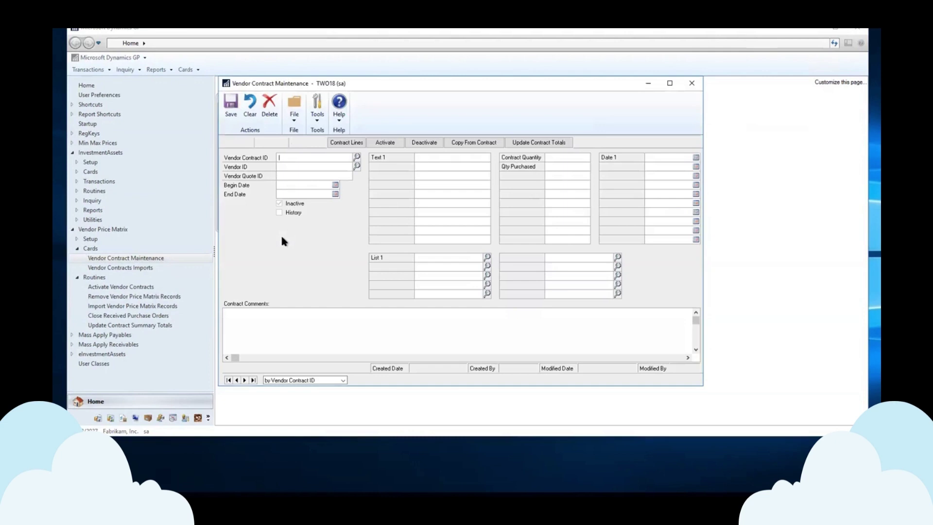
type("TEST999")
key("Tab")
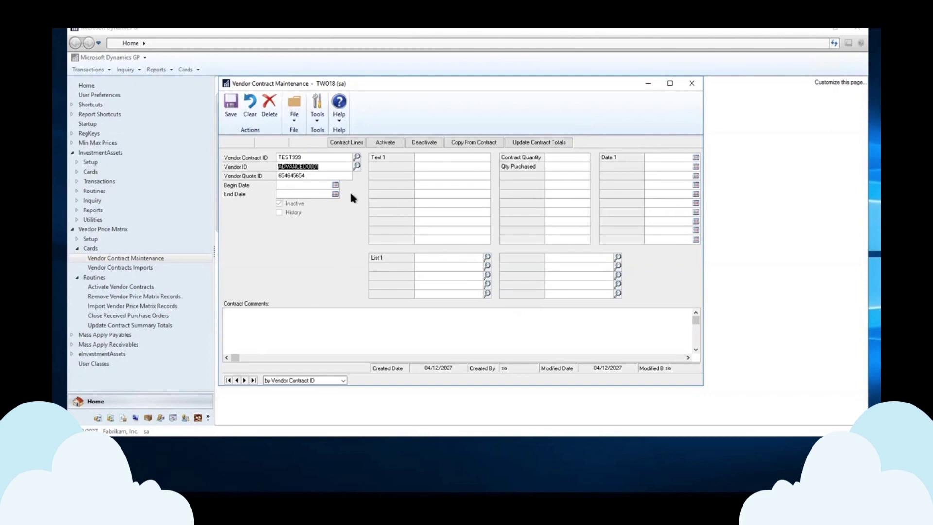
left_click(355, 142)
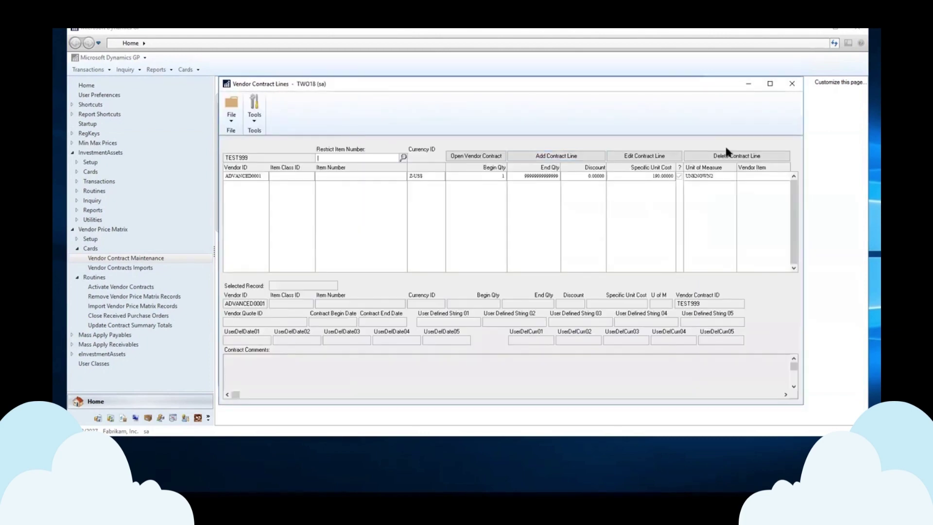
left_click(792, 84)
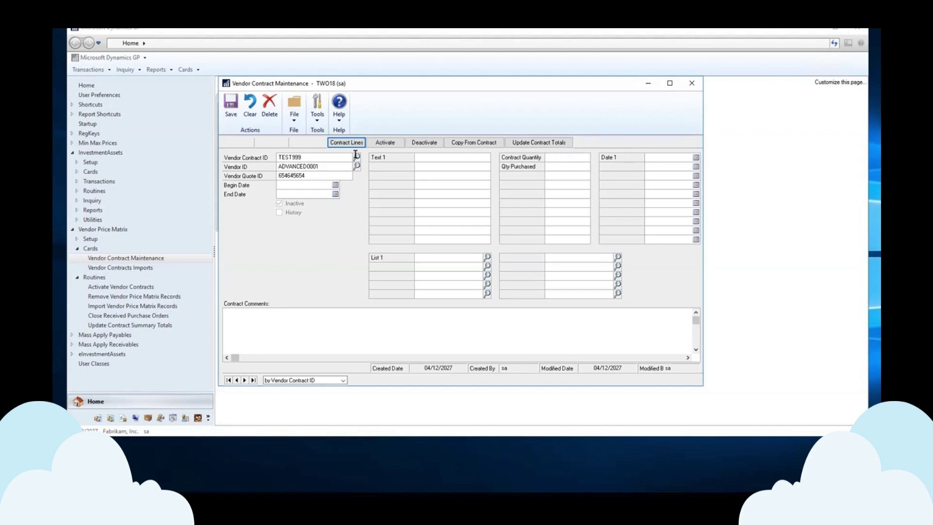
left_click(692, 84)
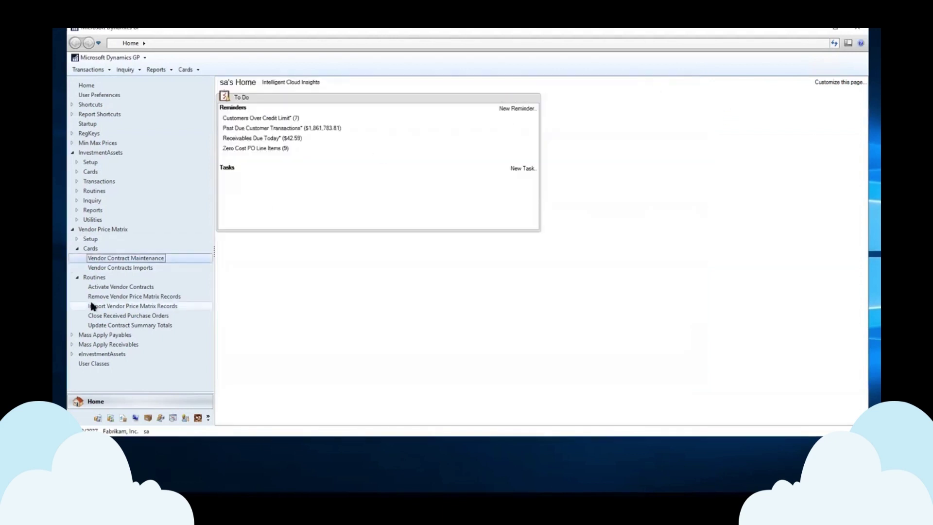
Step: View the date range options of the Activate Vendor Contracts routine, and close it without activating anything
left_click(118, 288)
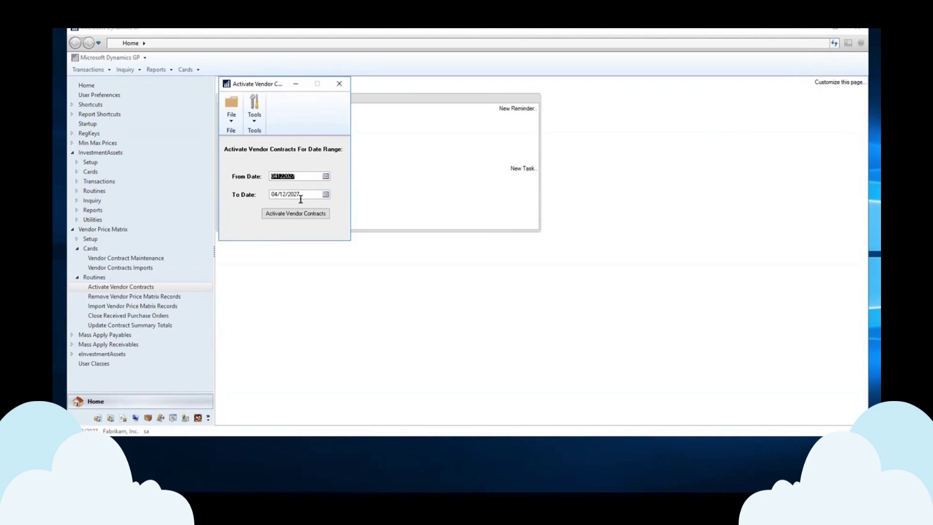
left_click(337, 85)
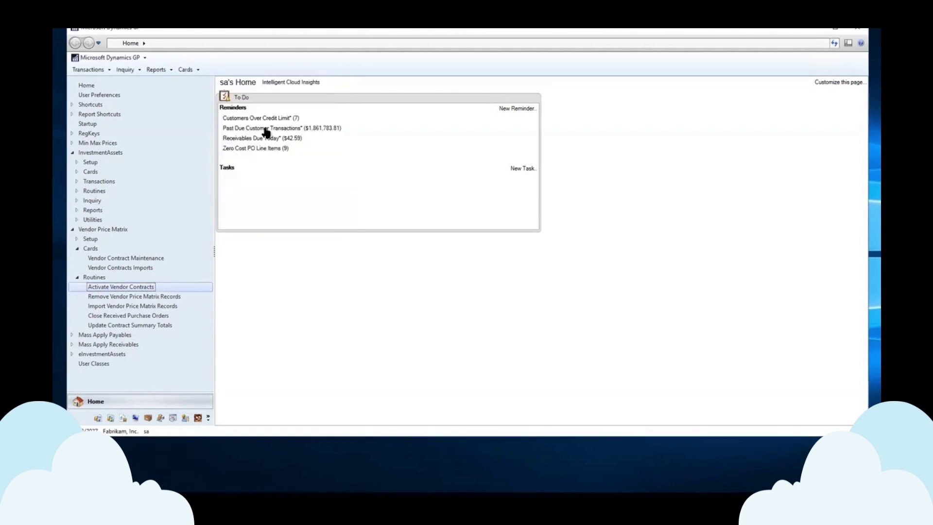
Step: Load company TWO18 in the Vendor Price Matrix Company Setup, review the available unit cost methods, and close without changes
left_click(76, 238)
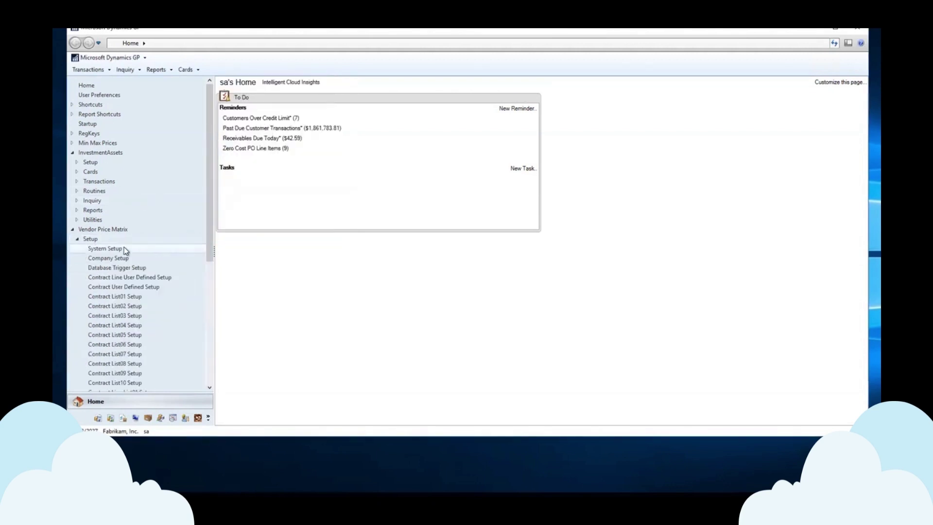
left_click(122, 259)
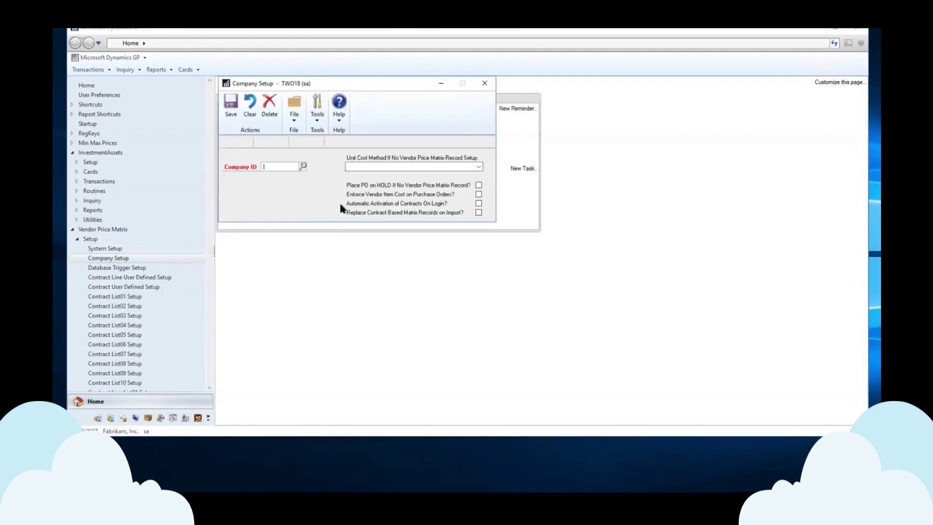
left_click(303, 166)
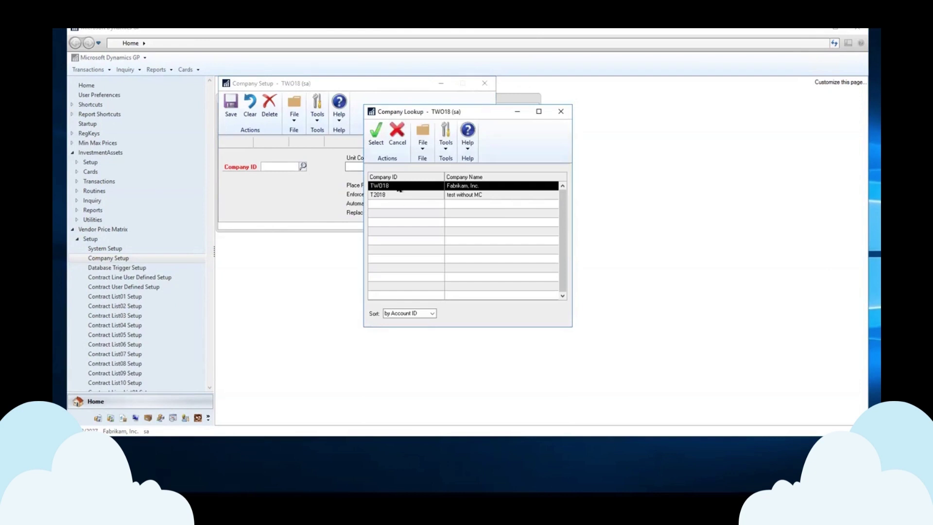
double_click(399, 188)
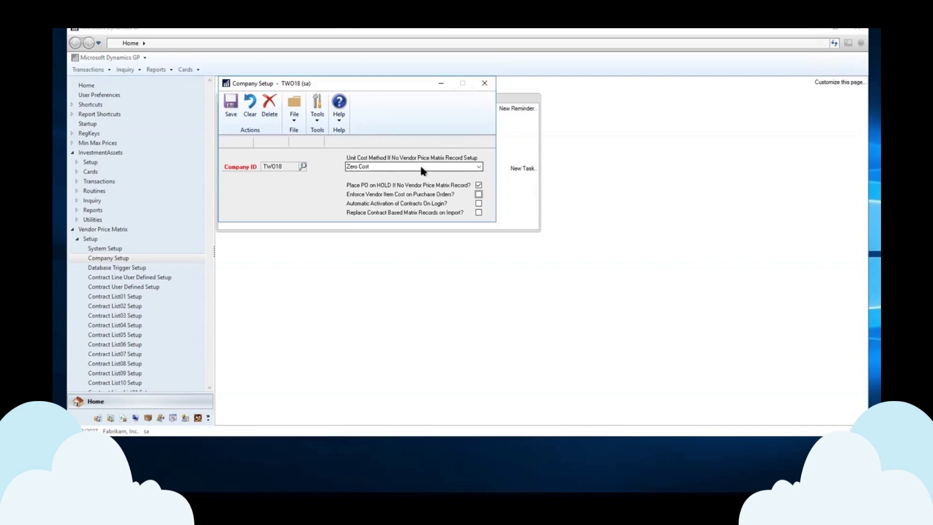
left_click(385, 170)
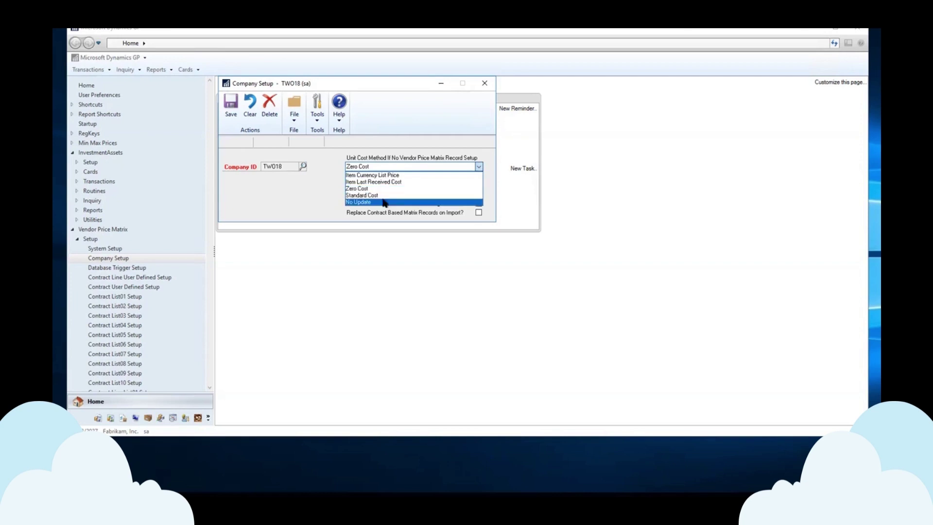
left_click(464, 151)
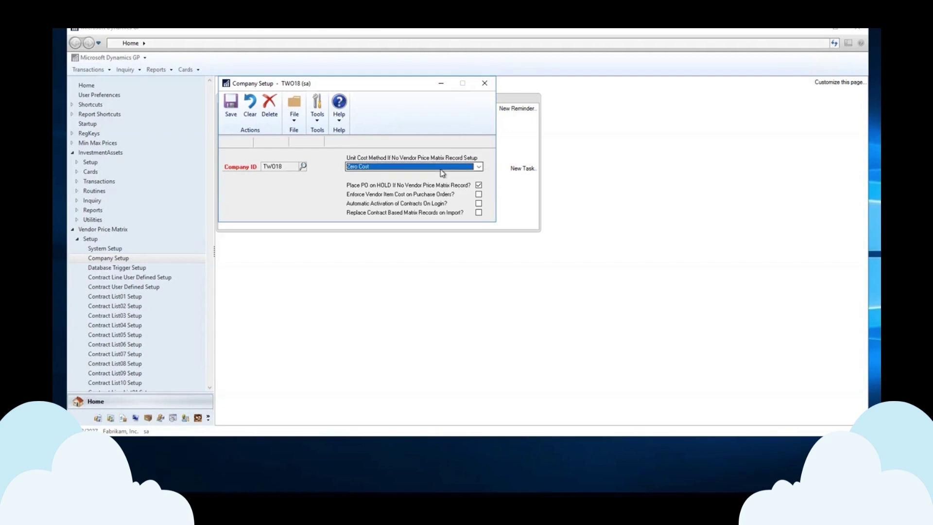
left_click(485, 84)
Step: Start a standard purchase order in Purchase Order Entry for vendor ADVANCED0001
left_click(100, 70)
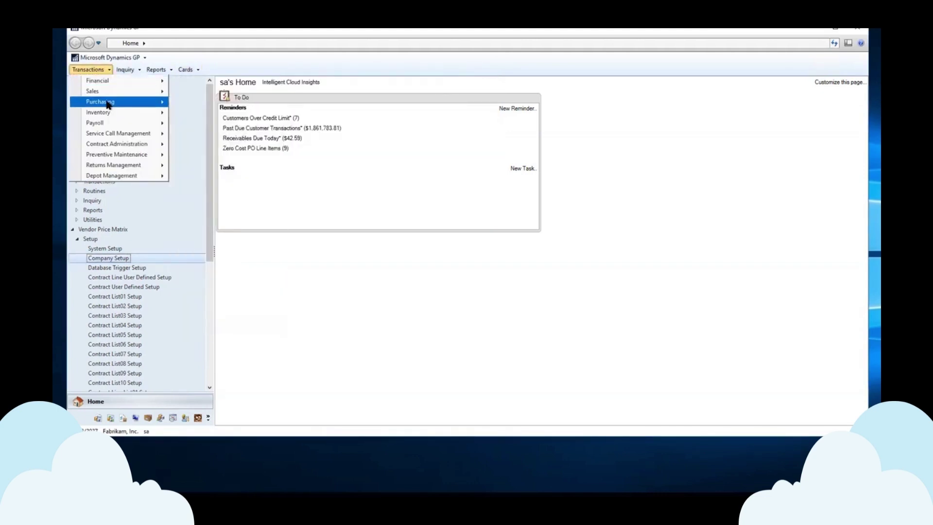
mouse_move(108, 104)
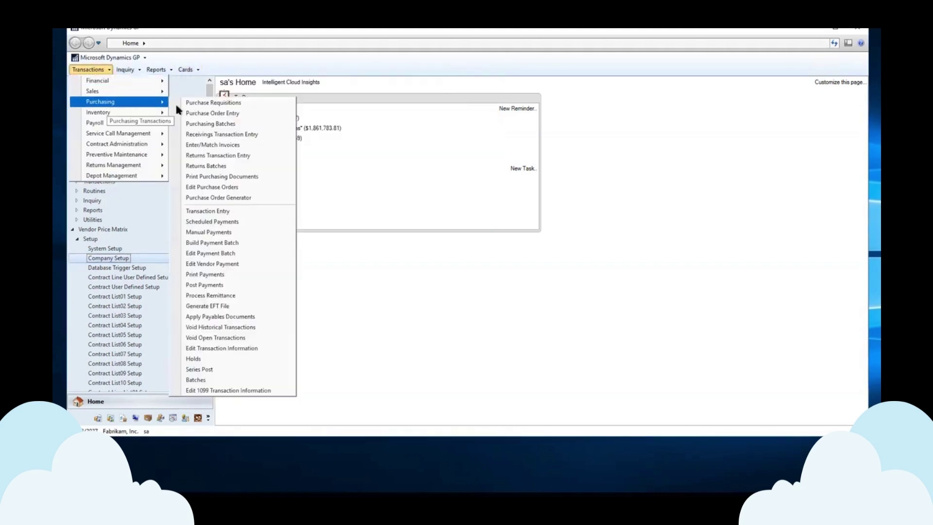
left_click(238, 111)
left_click(302, 169)
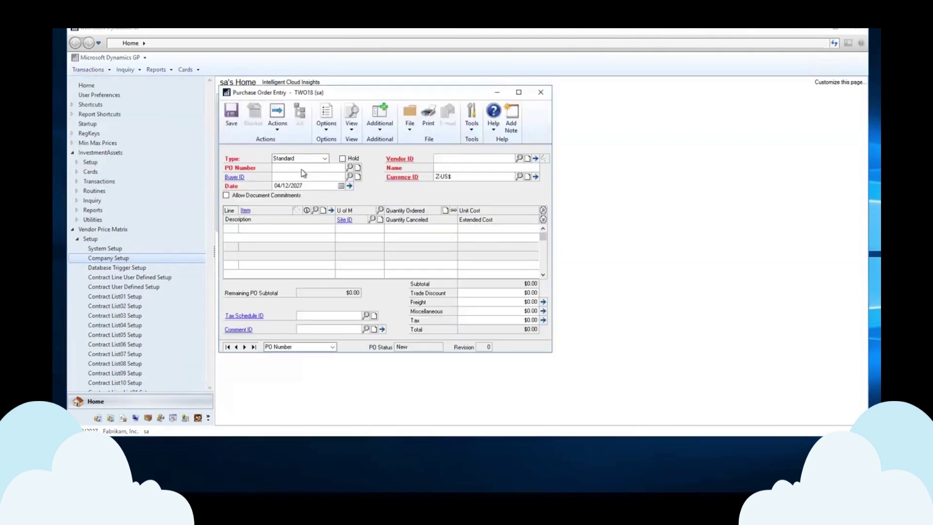
left_click(448, 157)
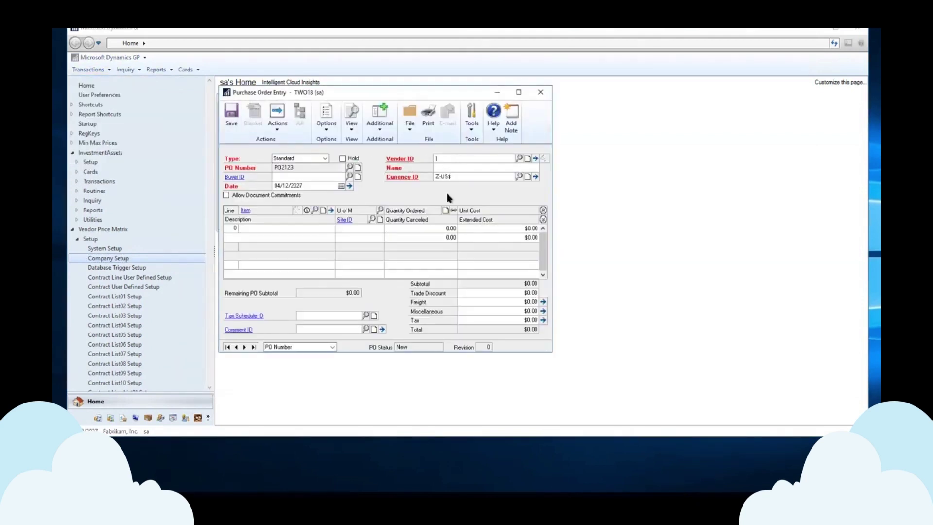
left_click(519, 158)
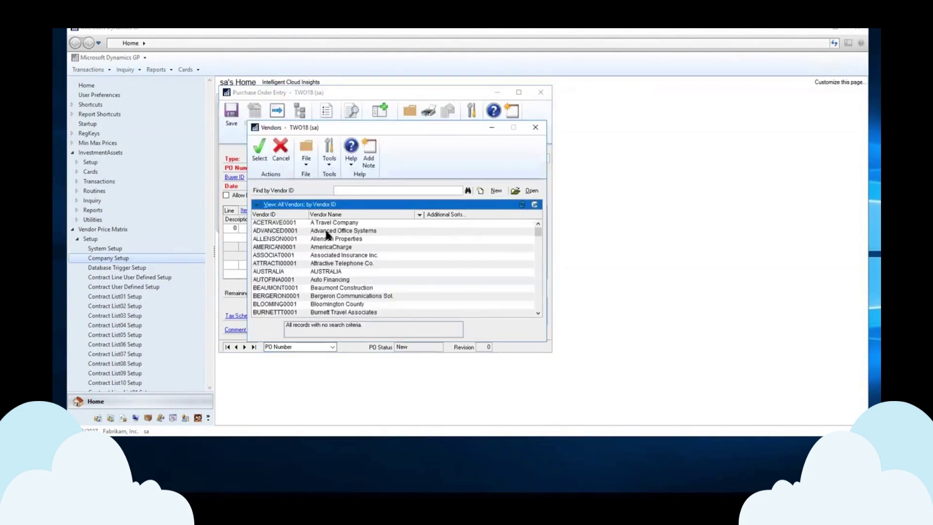
double_click(326, 231)
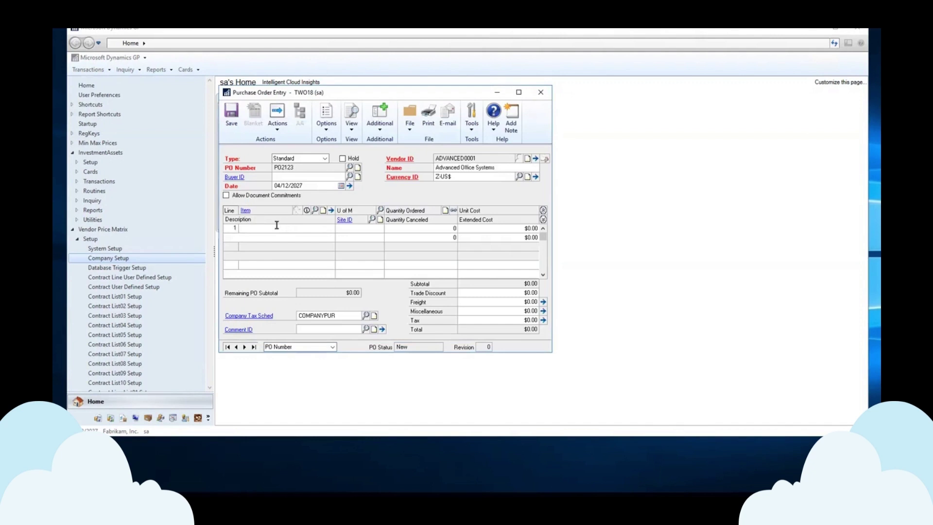
Step: Add a purchase order line for item 128 SDRAM with quantity 1 at site WAREHOUSE, and save the order
type("128")
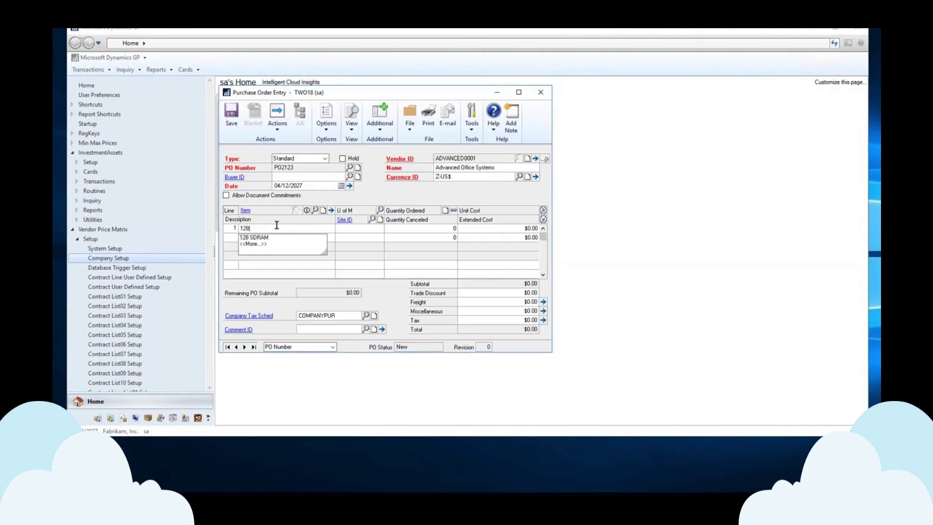
left_click(272, 239)
key("Tab")
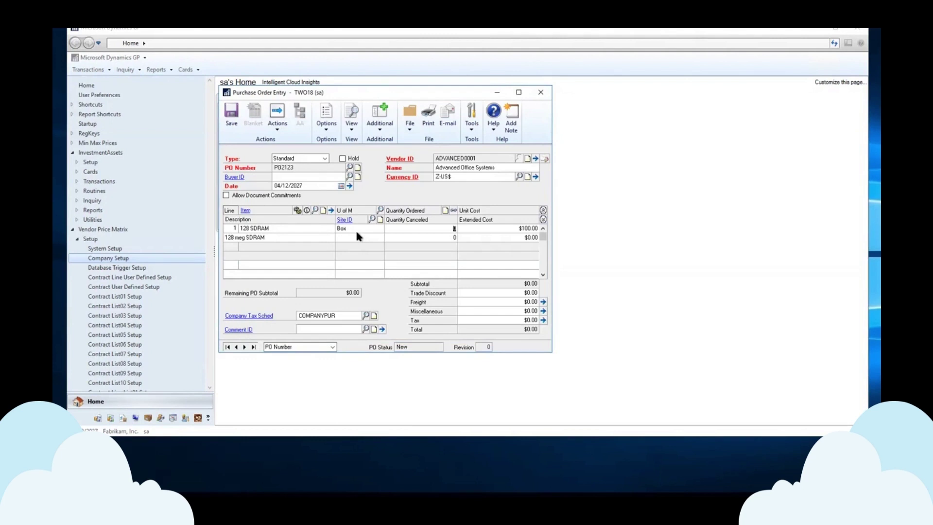
type("1")
key("Tab")
left_click(355, 237)
type("WAREHOUSE")
key("Tab")
left_click(237, 111)
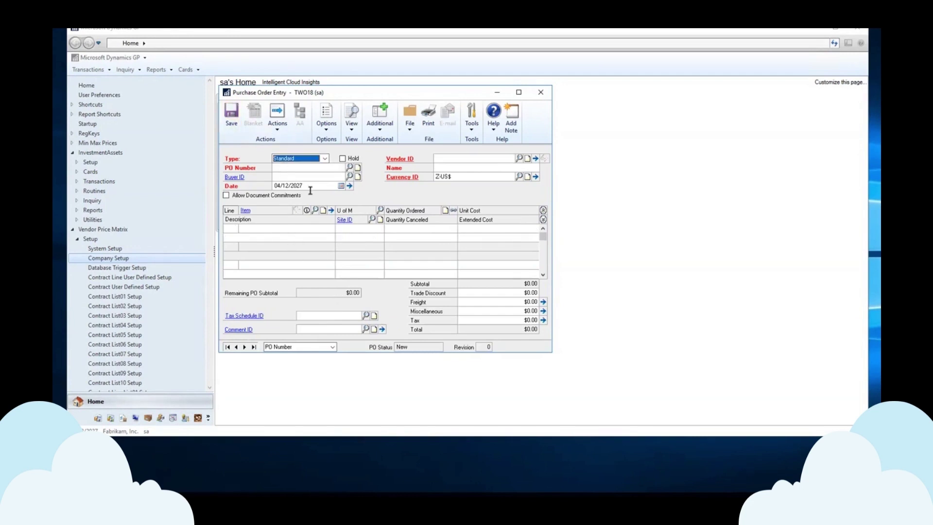
Step: Recall the saved purchase order to check the unit cost of its 128 SDRAM line, and close Purchase Order Entry
left_click(252, 347)
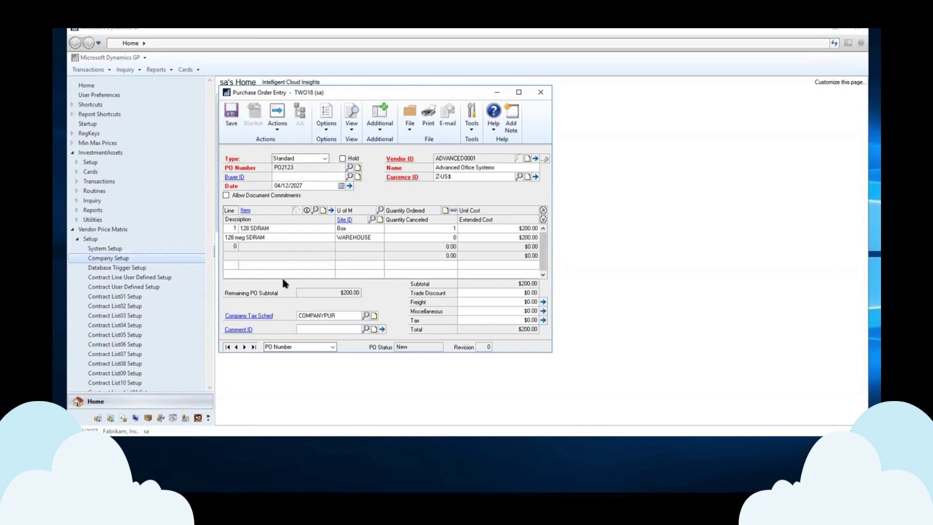
left_click(522, 229)
left_click(541, 92)
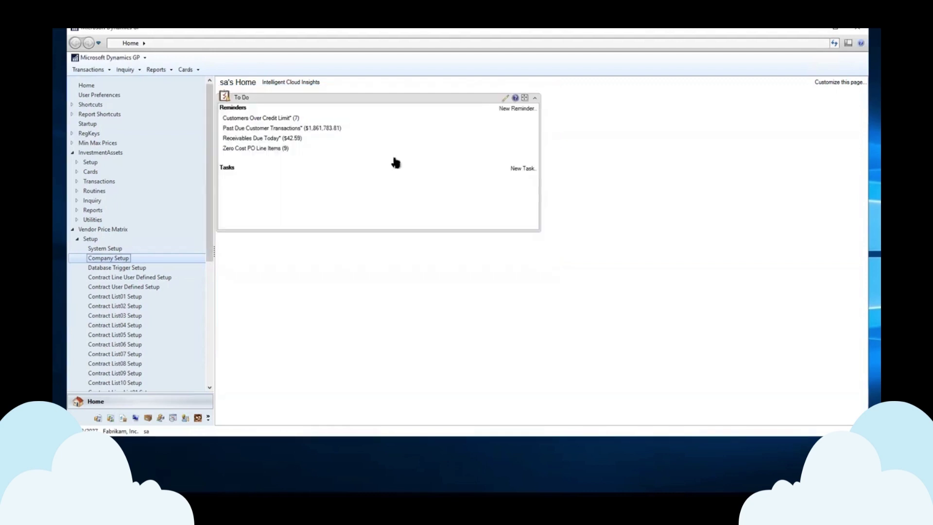
Step: Reopen Company Setup to view its purchase order and contract options without loading a company, and close it
left_click(125, 259)
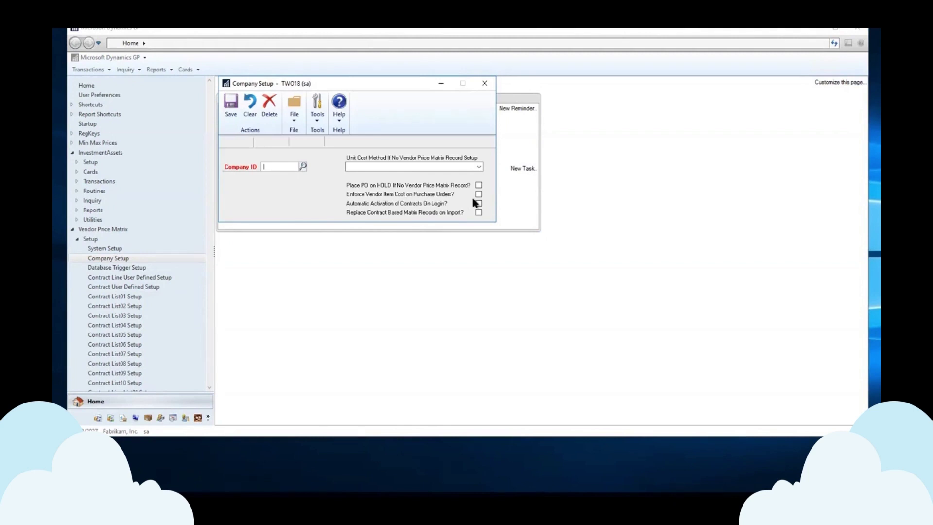
left_click(485, 84)
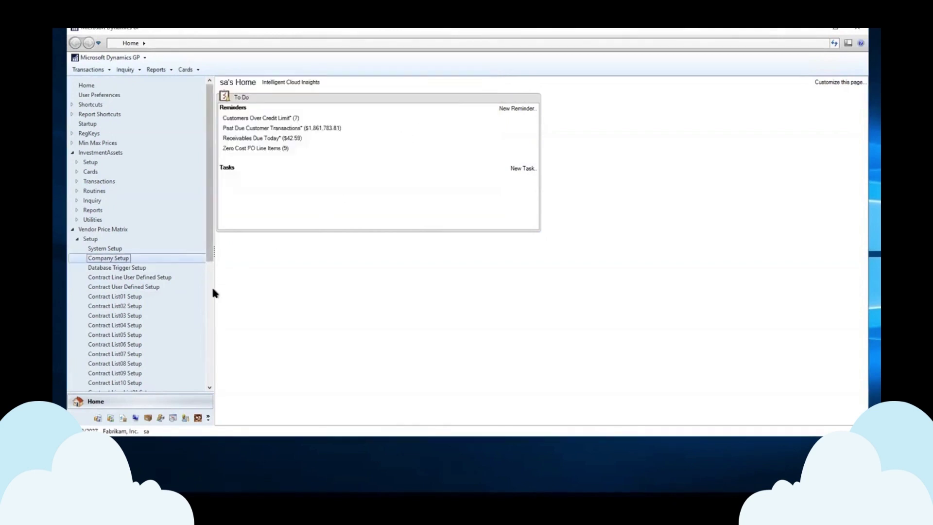
Step: View the Close Received Purchase Orders and Update Contract Summary Totals routines, closing each without running it
scroll(210, 294, "down", 7)
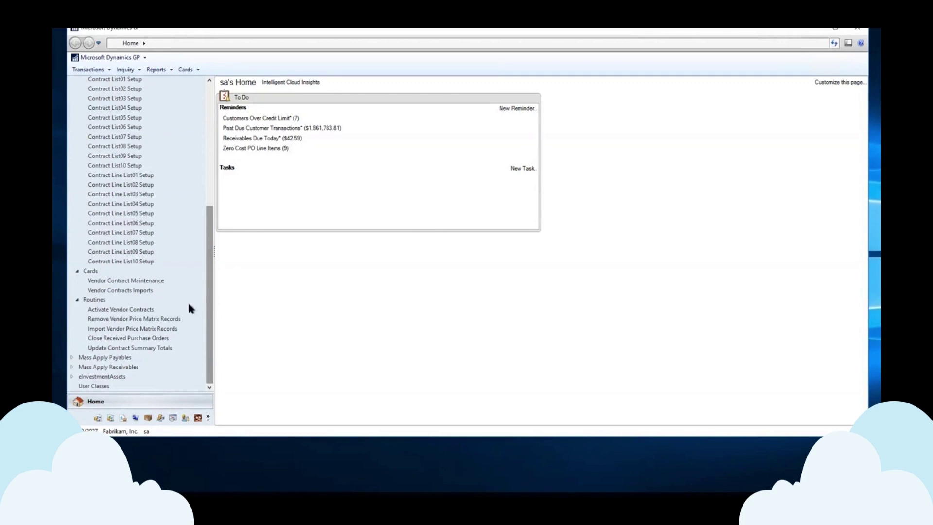
left_click(164, 338)
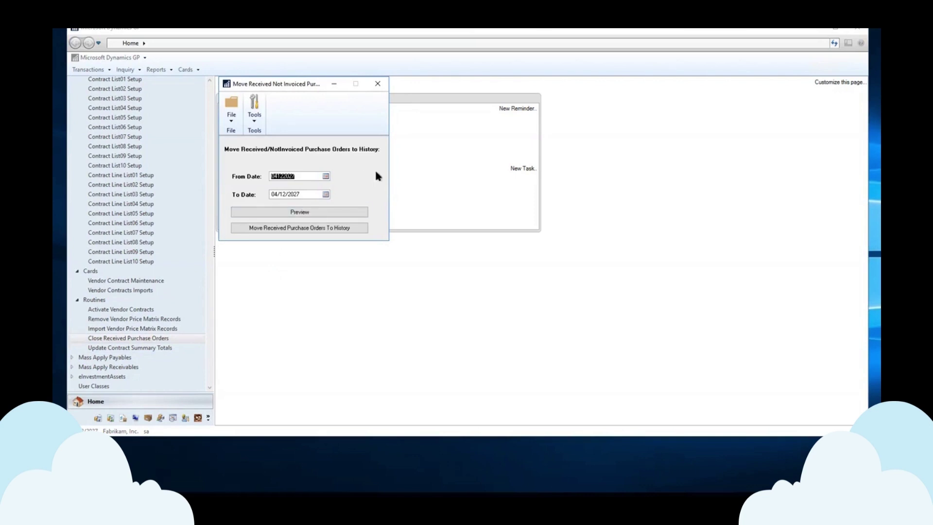
left_click(378, 85)
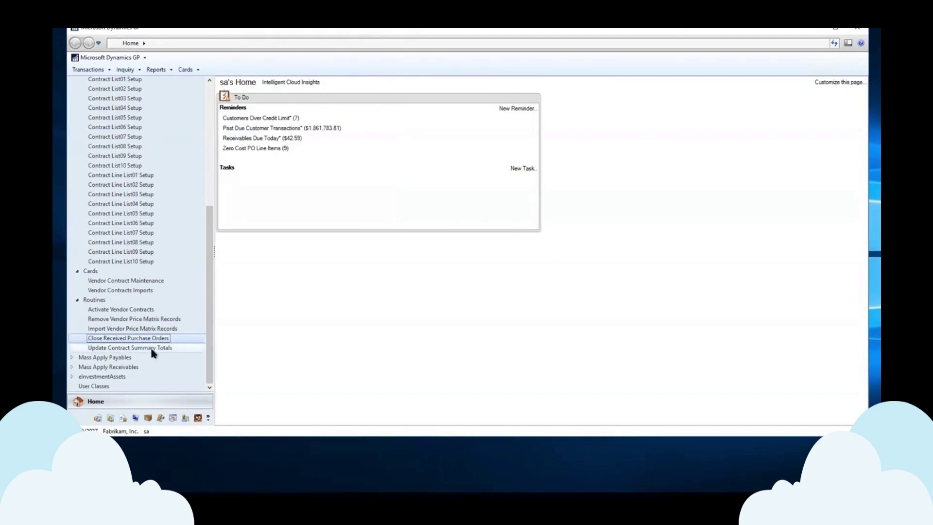
left_click(125, 348)
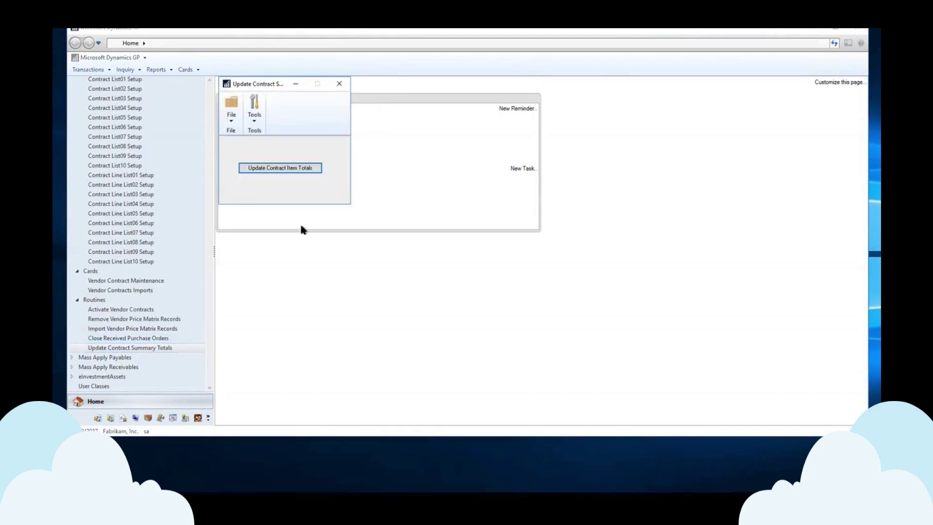
left_click(339, 84)
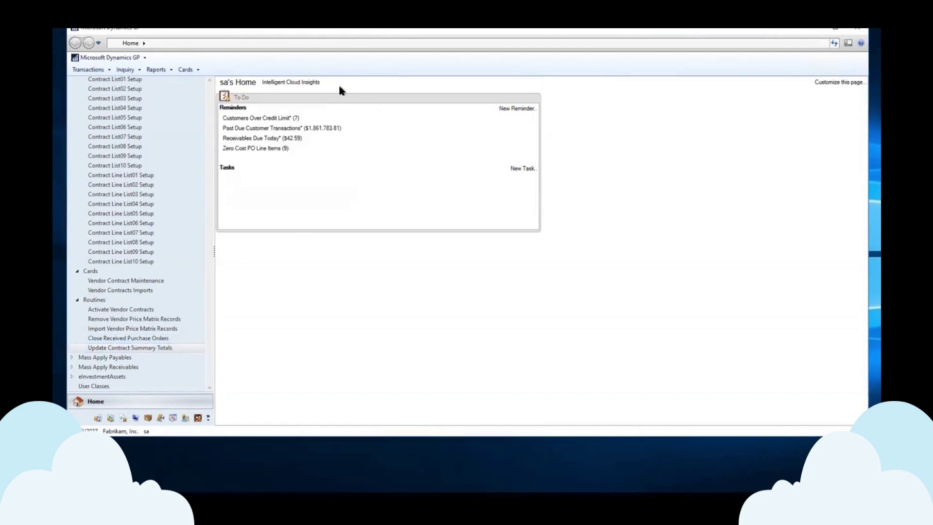
Step: Collapse the Vendor Price Matrix setup list, and view the Vendor Contracts Imports options for headers and lines before closing them
left_click(207, 170)
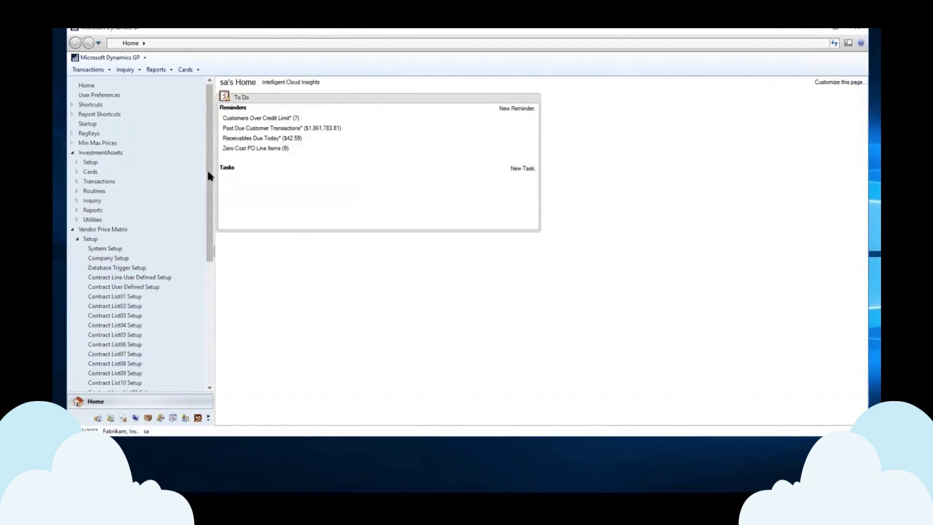
left_click(78, 239)
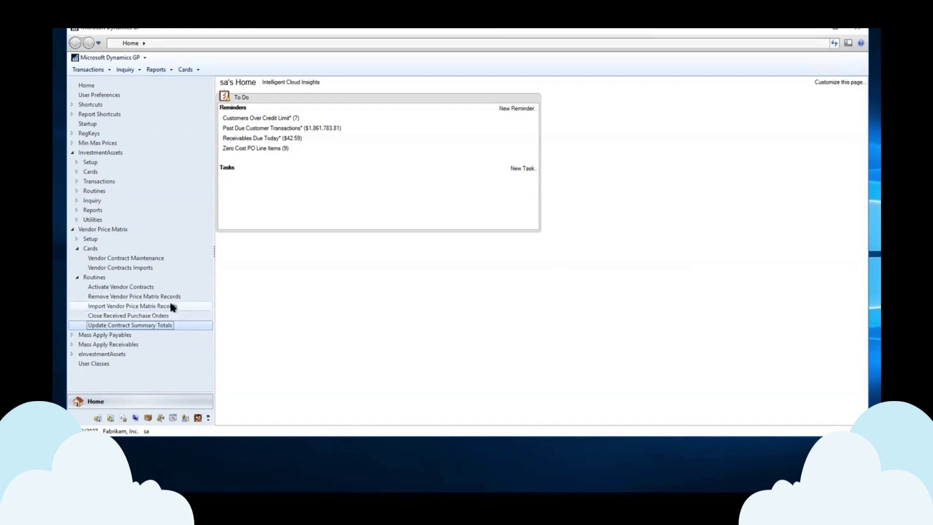
left_click(142, 267)
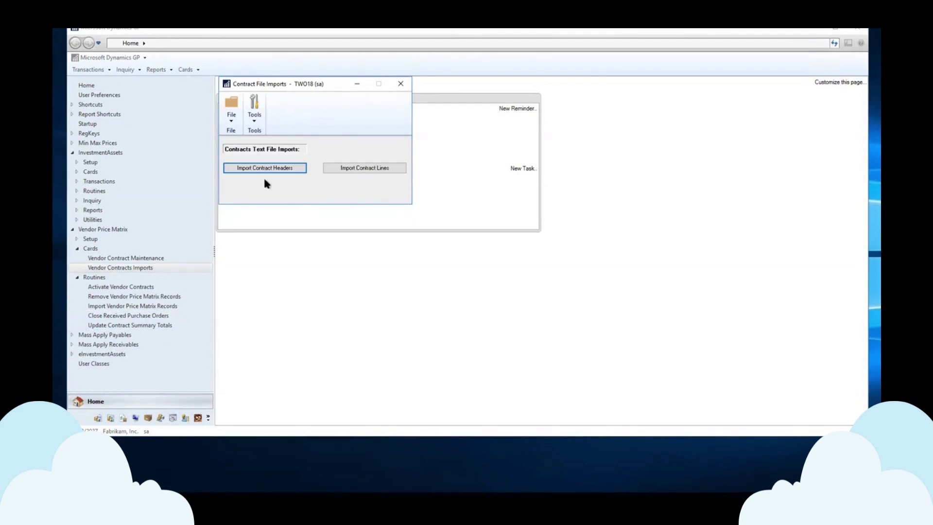
left_click(400, 86)
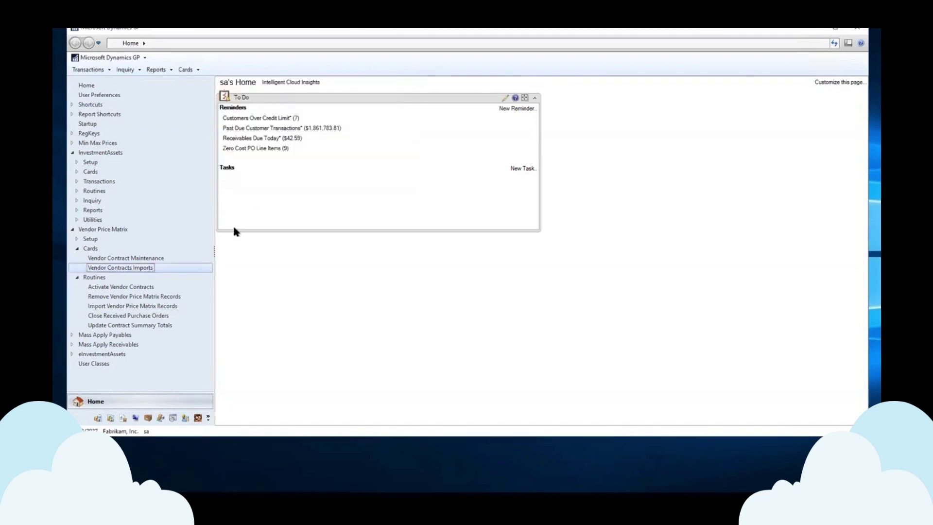